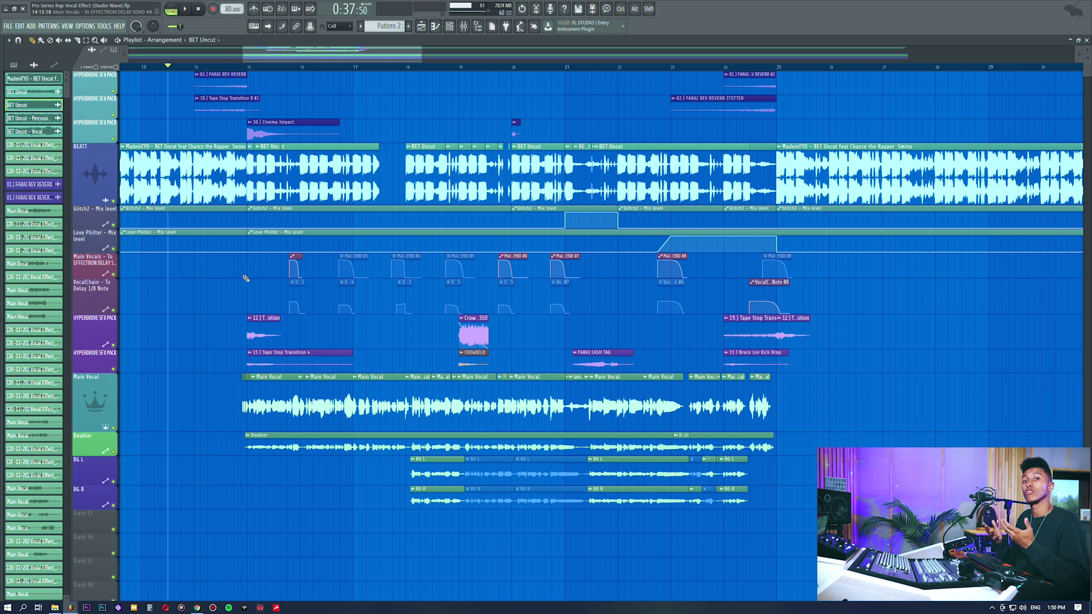
Play the song from the current position and bring up the mixer
key("space")
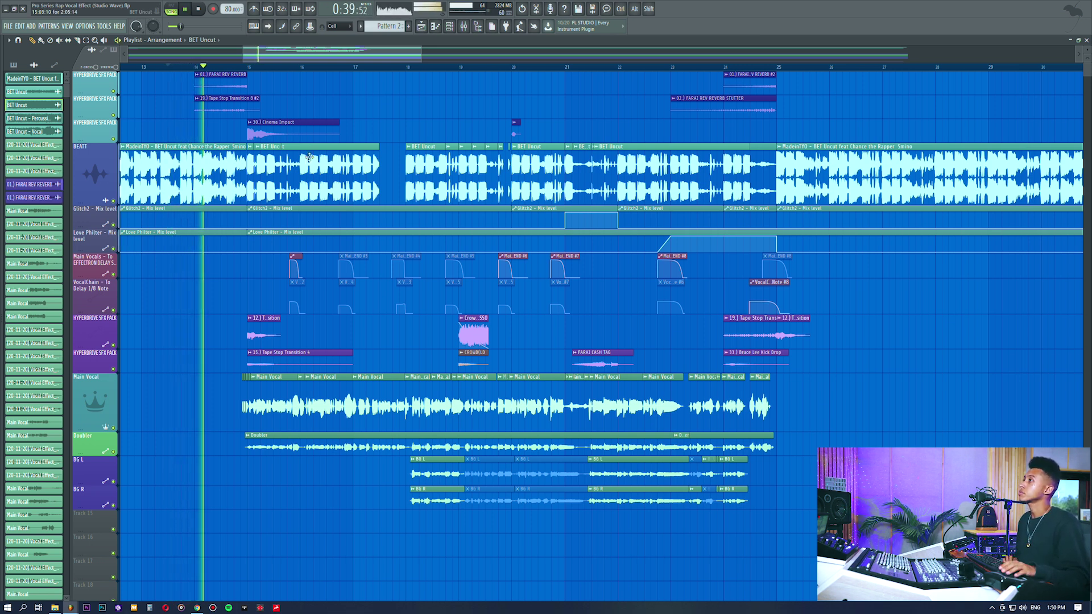
left_click(144, 438, "ctrl")
left_click(144, 438)
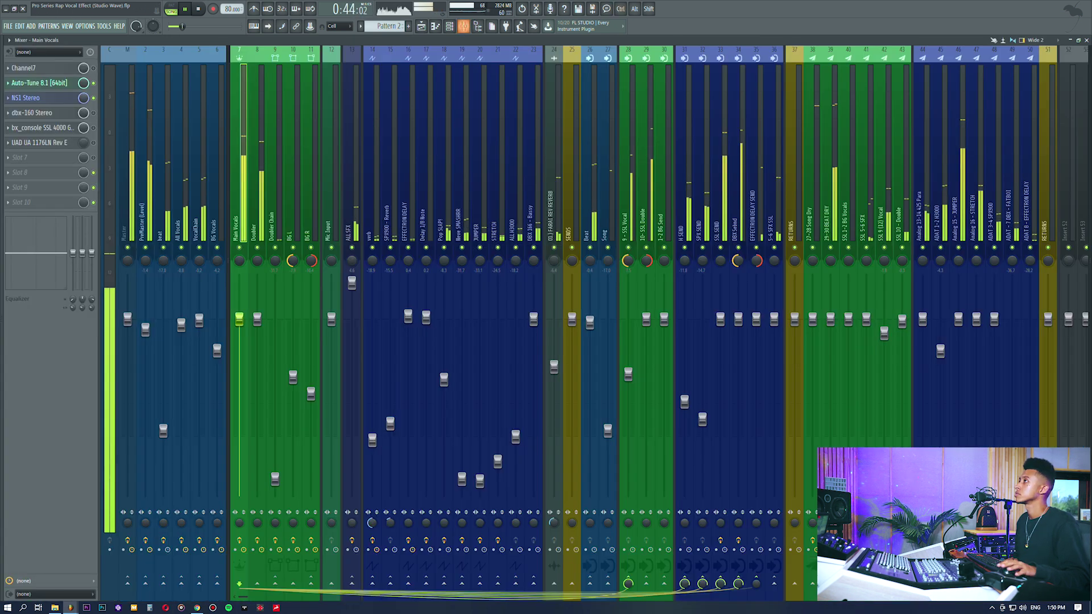
key("F9")
Inspect the bx_console SSL 4000 G and vocal enhancer plugins on the VocalChain track during playback, then close them
left_click(199, 227)
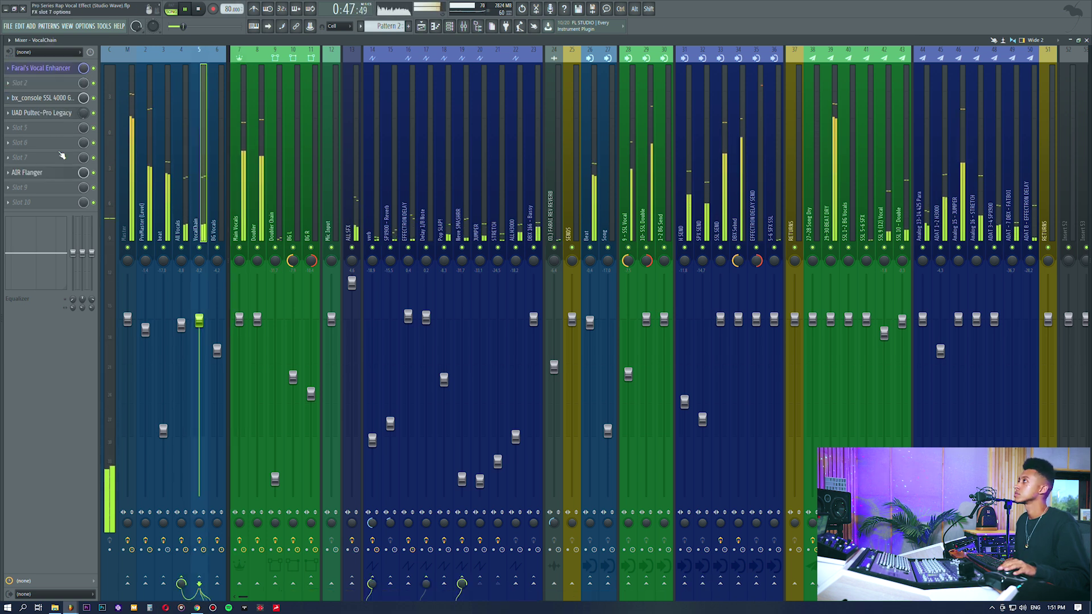
left_click(46, 99)
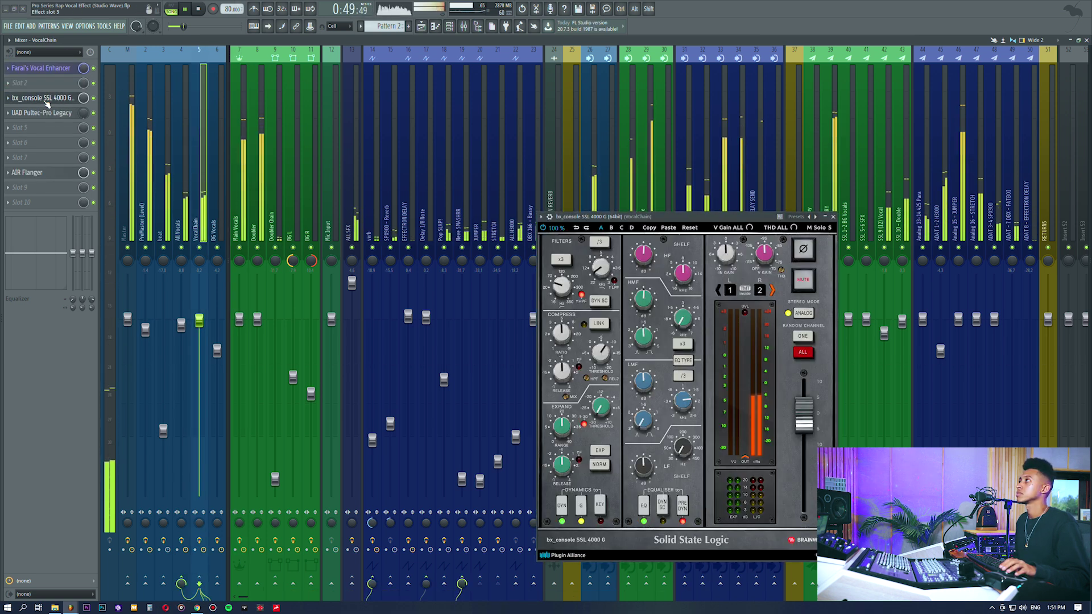
left_click(46, 99)
left_click(42, 68)
left_click(42, 68)
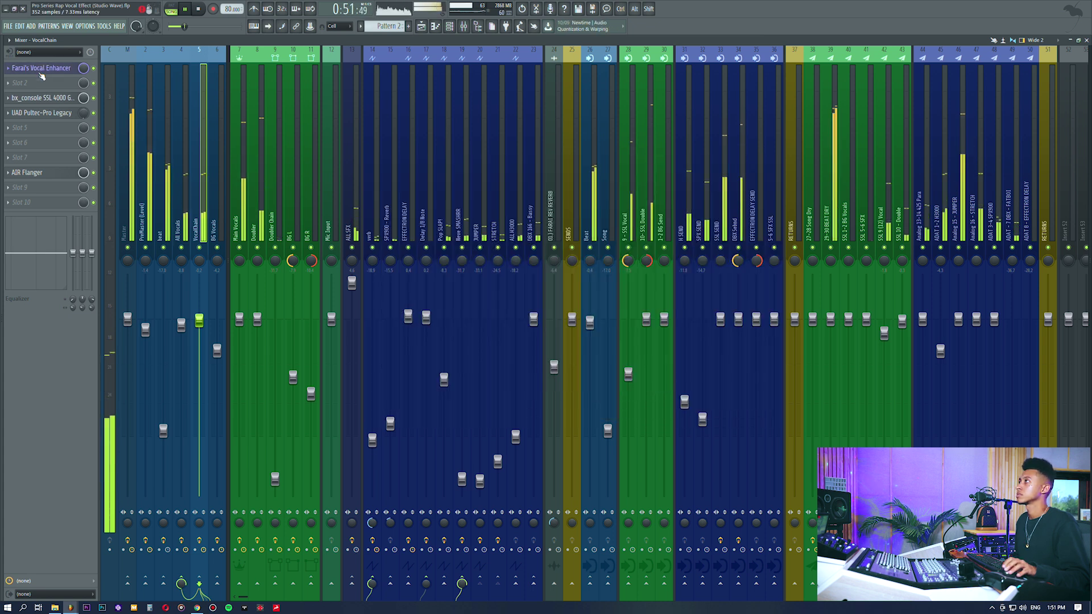
Inspect the FabFilter Pro-L 2 limiter on the Master track and close it
left_click(125, 193)
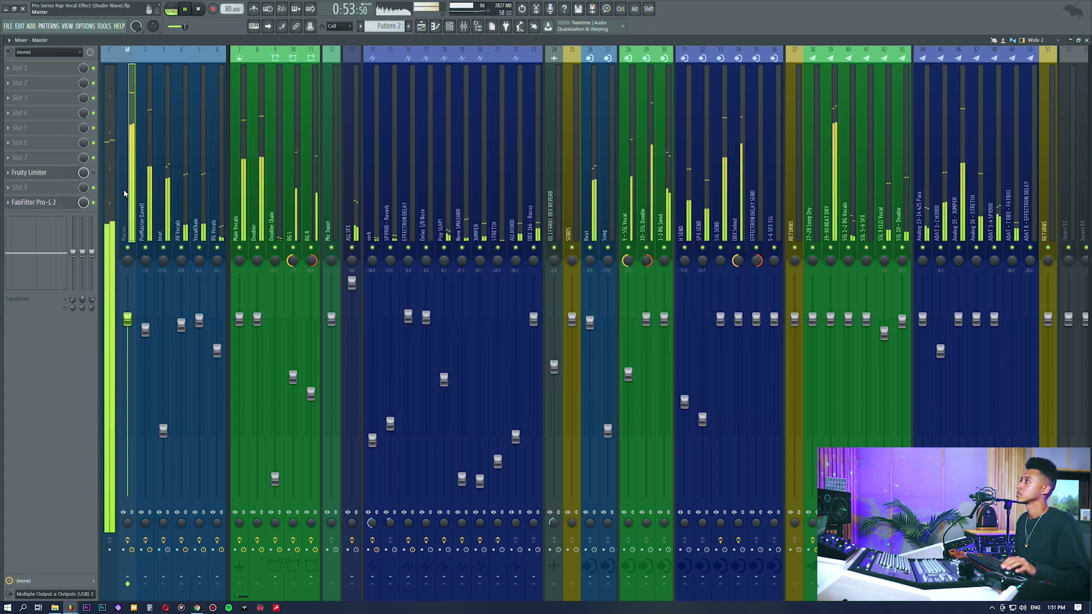
left_click(50, 202)
left_click(50, 203)
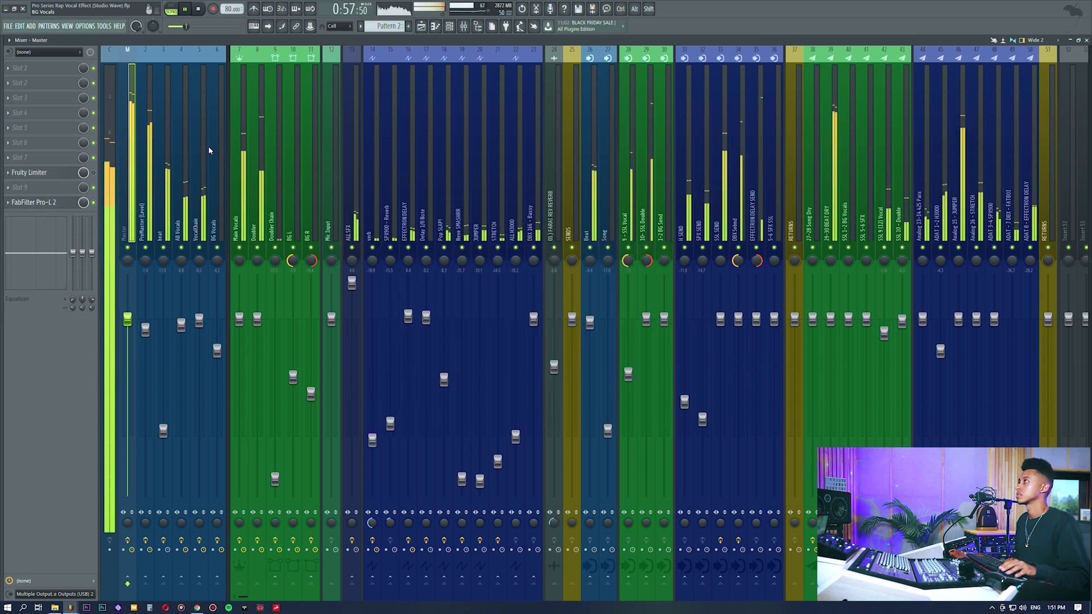
Review the effects and routing of the VocalChain, Pop SLAP!, Main Vocals and Mic Input tracks one after another
left_click(205, 141)
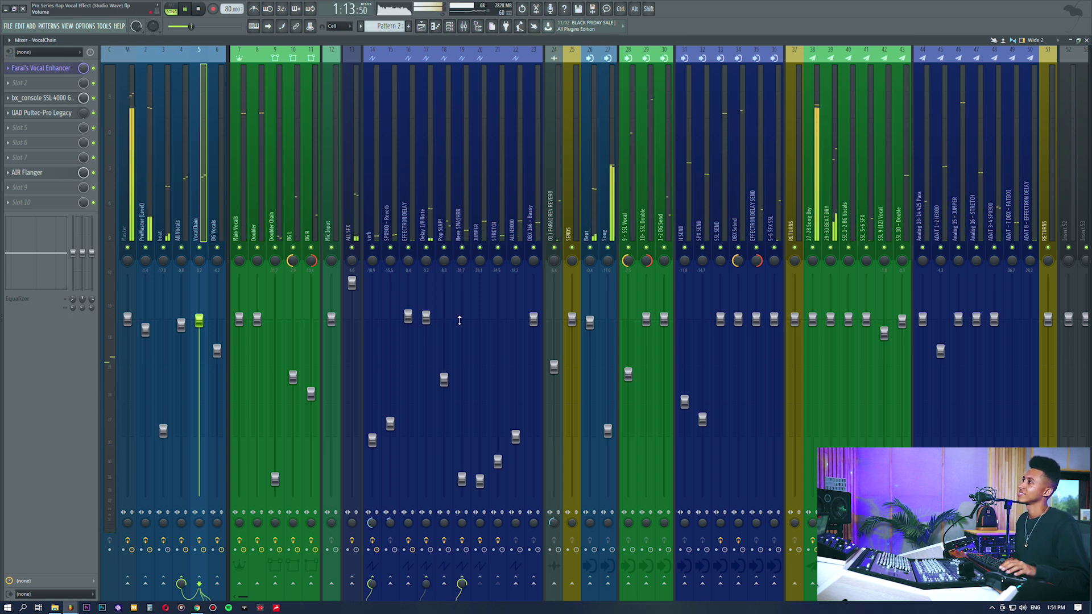
left_click(451, 170)
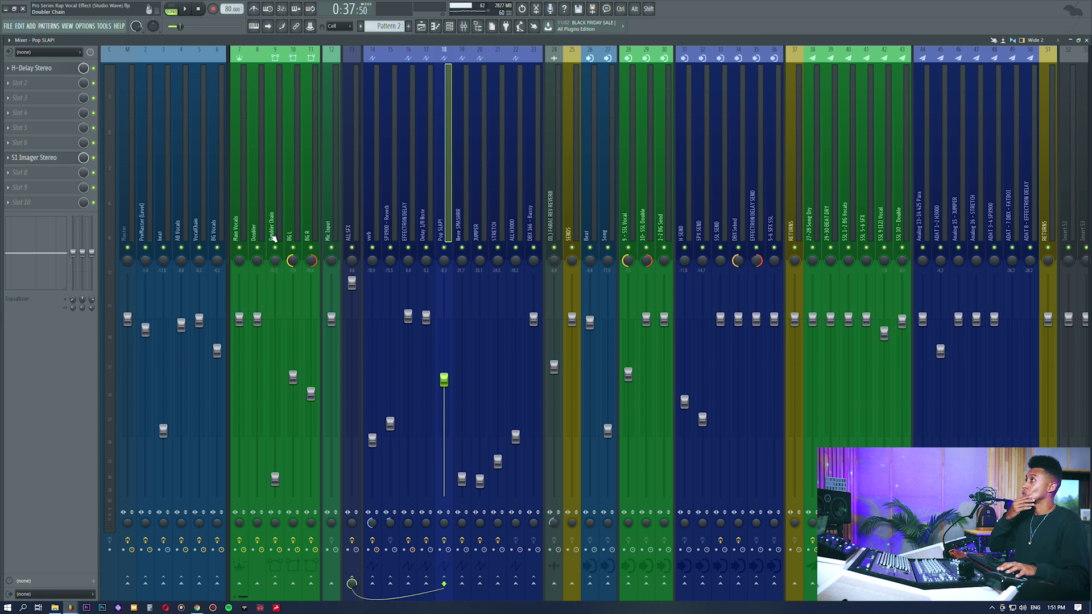
left_click(245, 222)
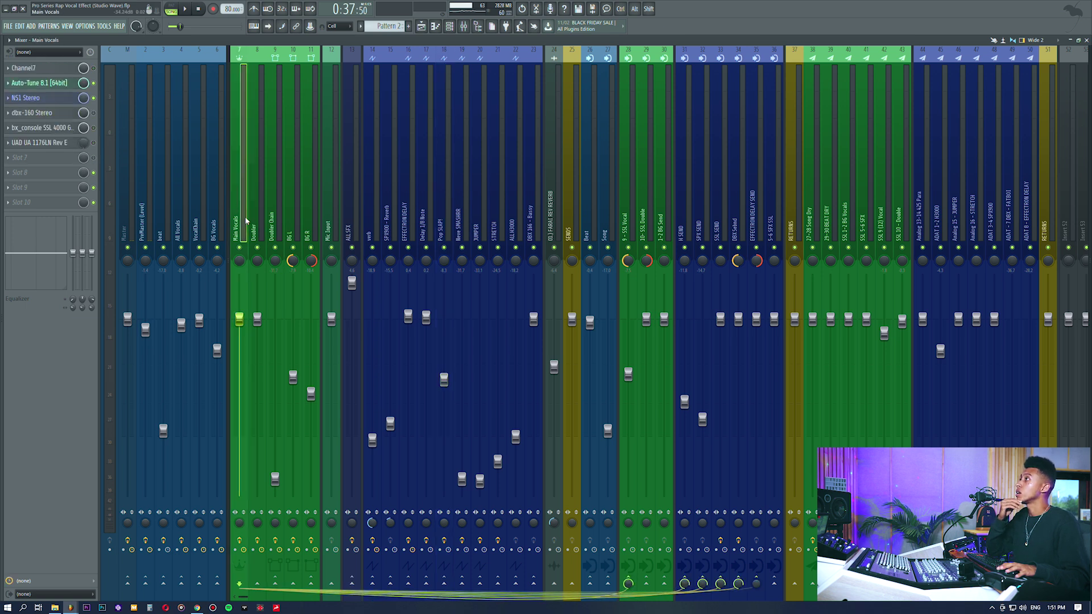
left_click(334, 227)
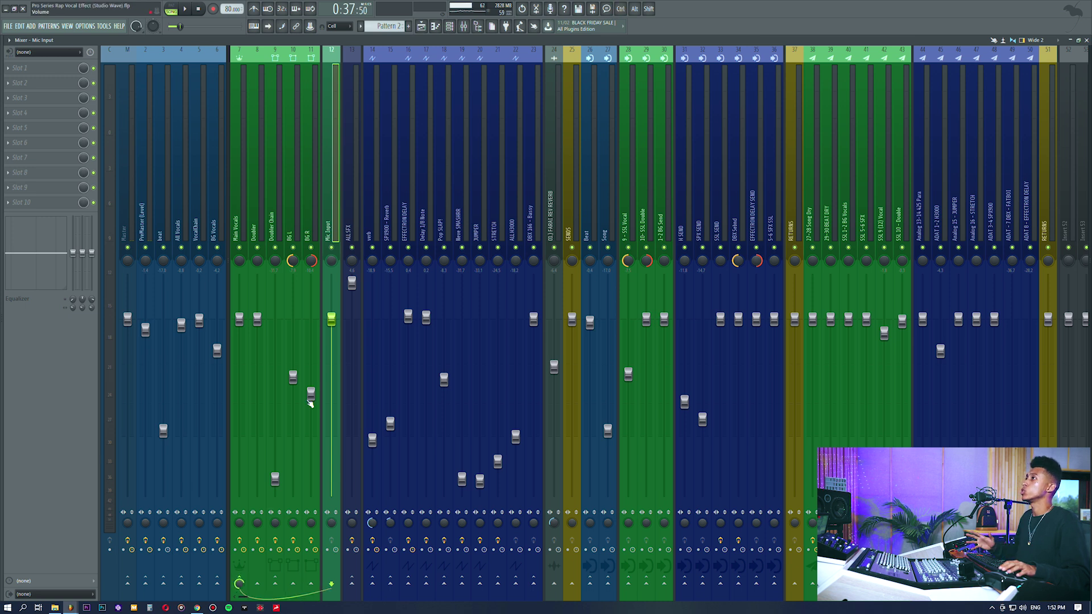
Highlight the hardware send and return tracks, then the range from the FARAI REV REVERB track back to the vocal buses
left_click(640, 215)
left_click(629, 226)
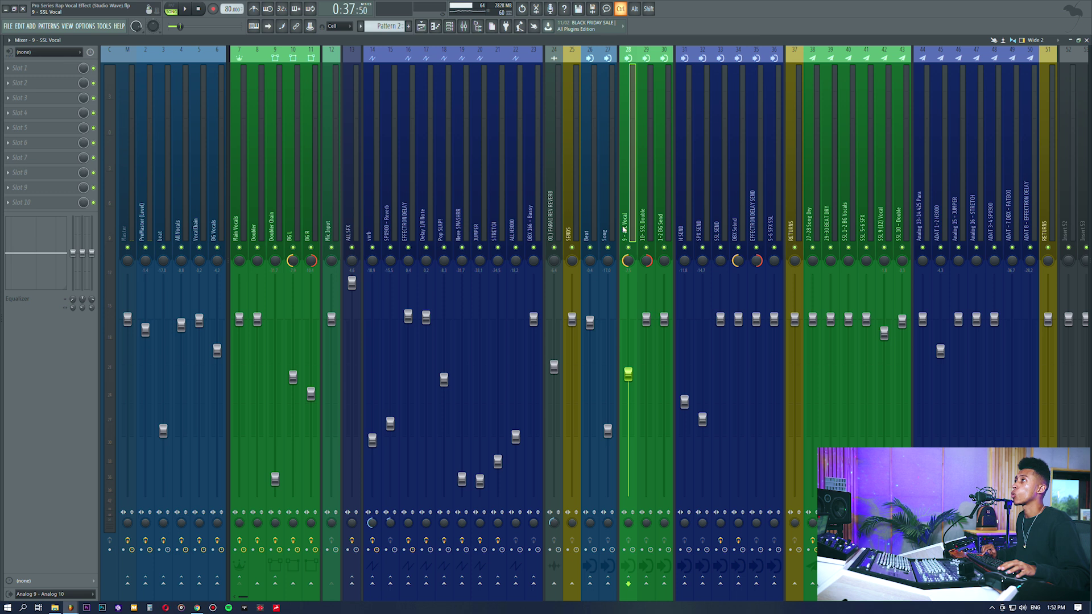
left_click_drag(597, 229, 1046, 227)
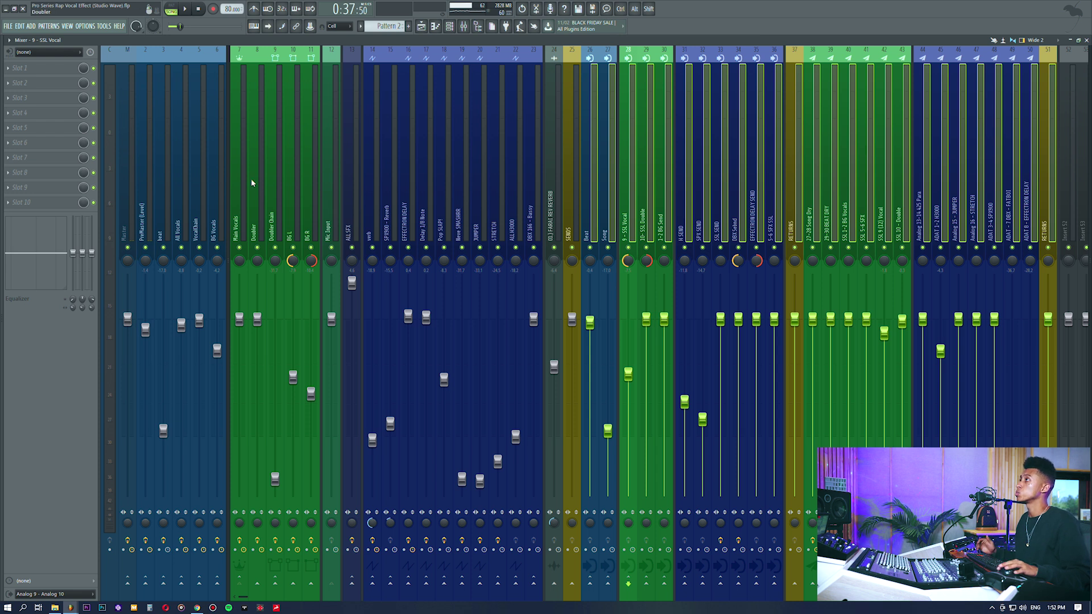
left_click(561, 204)
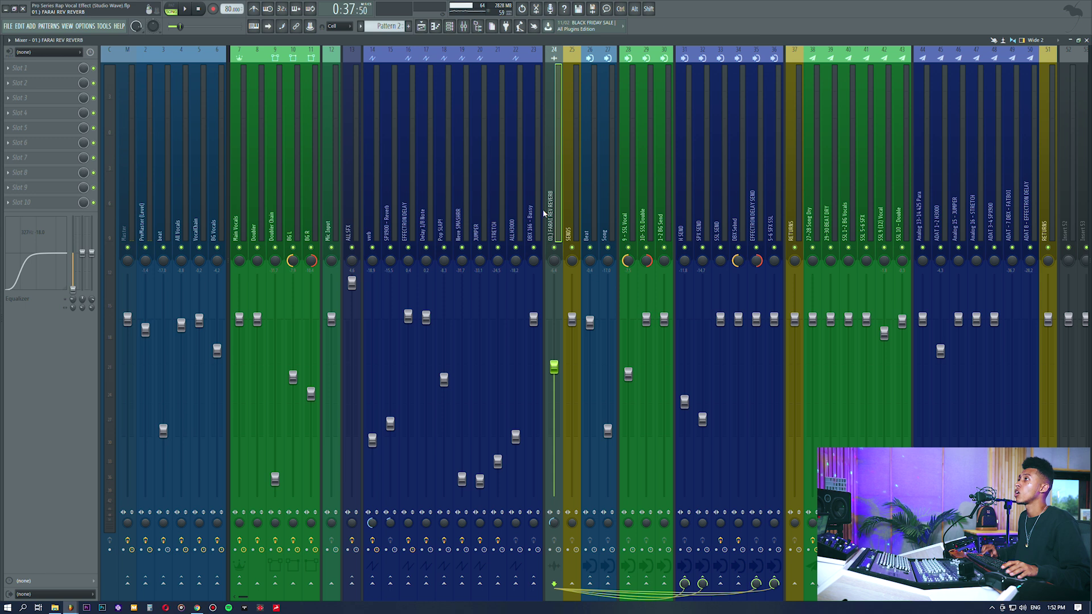
left_click_drag(543, 213, 185, 211)
Review the available audio inputs for the Mic Input track and leave its input set to none
left_click(331, 203)
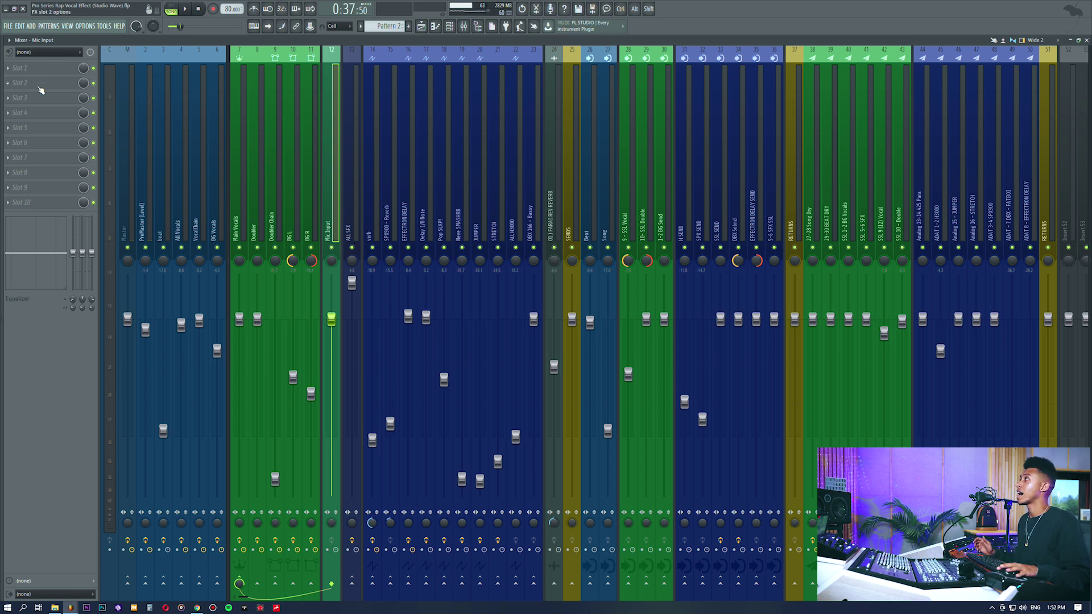
left_click(44, 53)
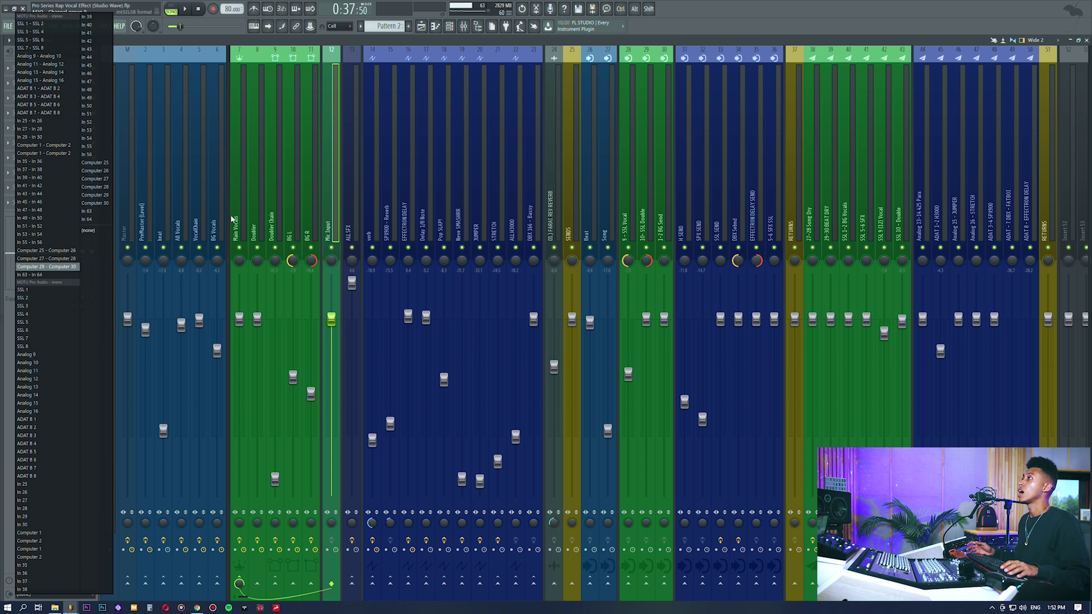
left_click(333, 207)
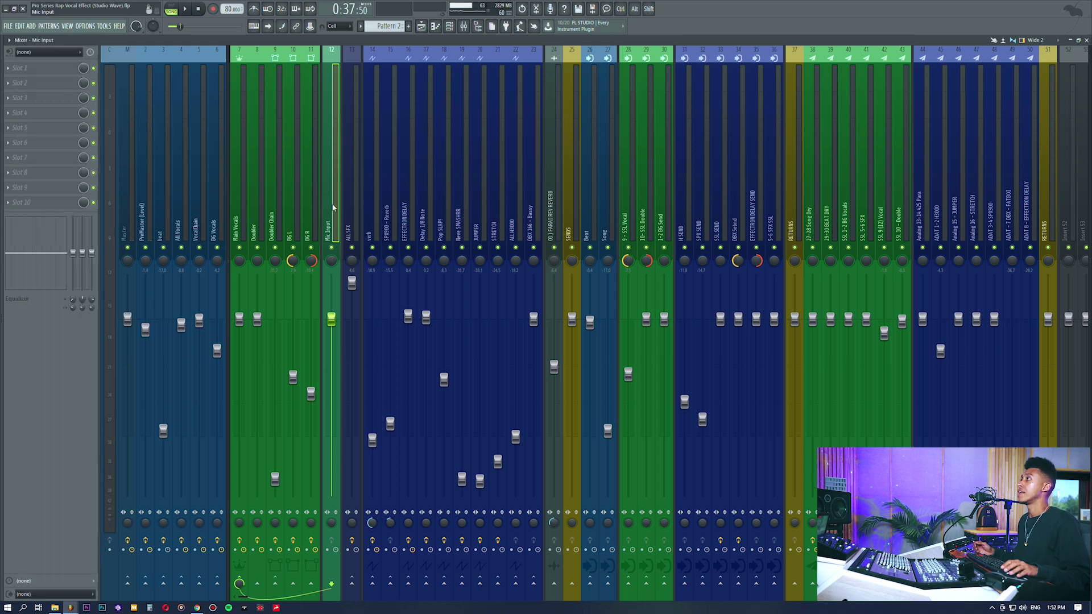
Inspect the Main Vocals track's send routing and its dbx-160 Stereo compressor, then close the plugin
left_click(241, 208)
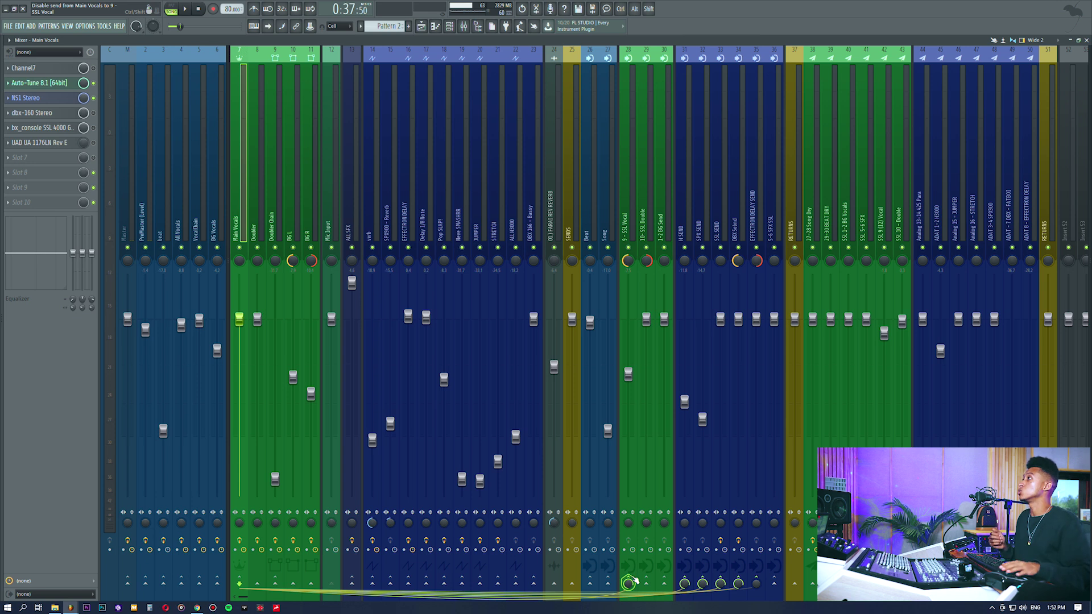
left_click(54, 114)
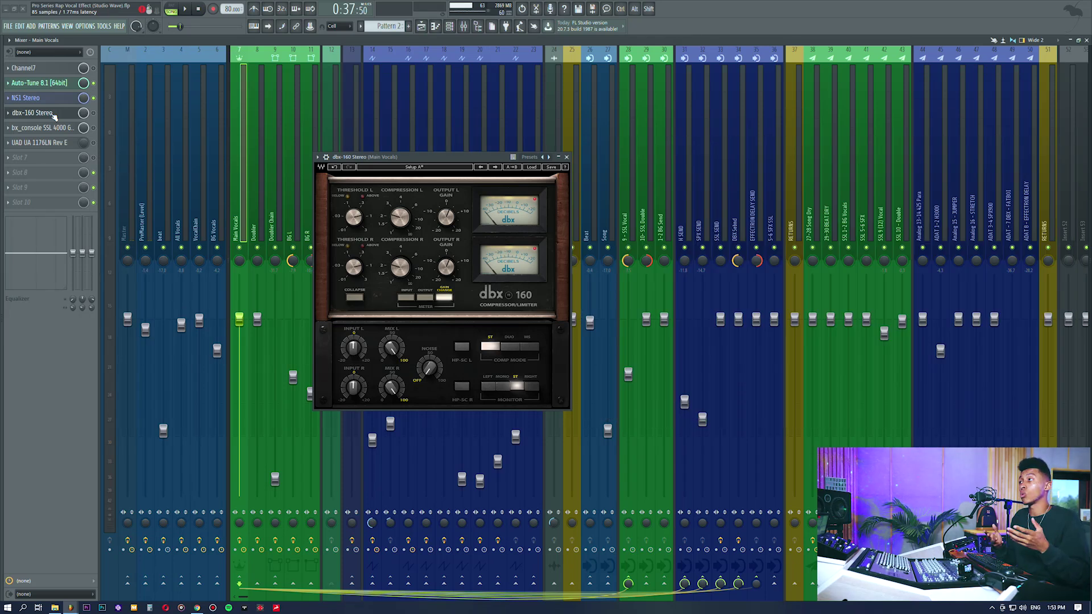
left_click_drag(421, 164, 418, 145)
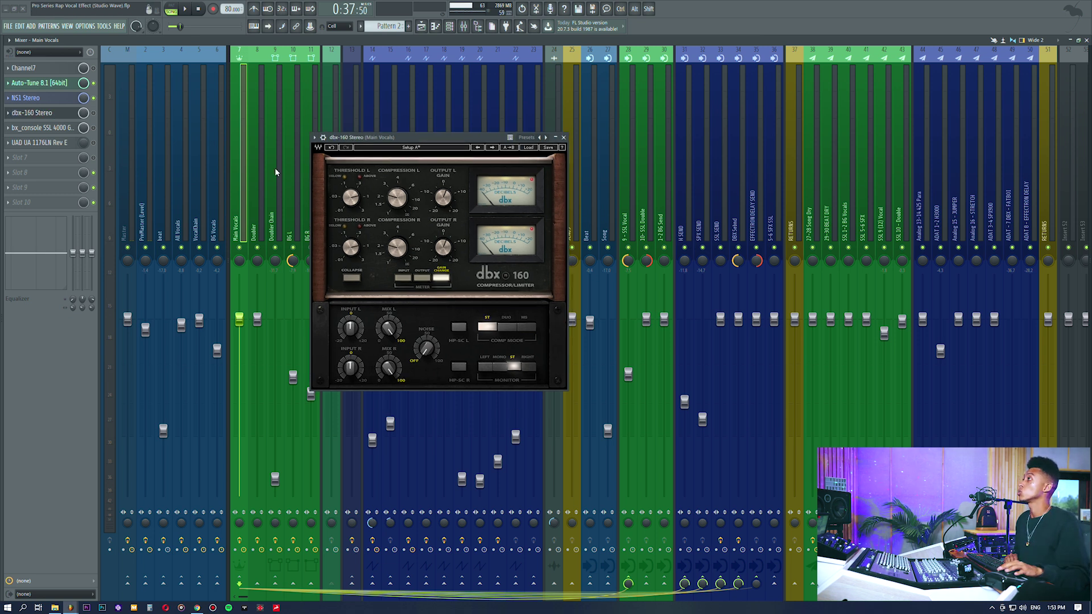
left_click(54, 113)
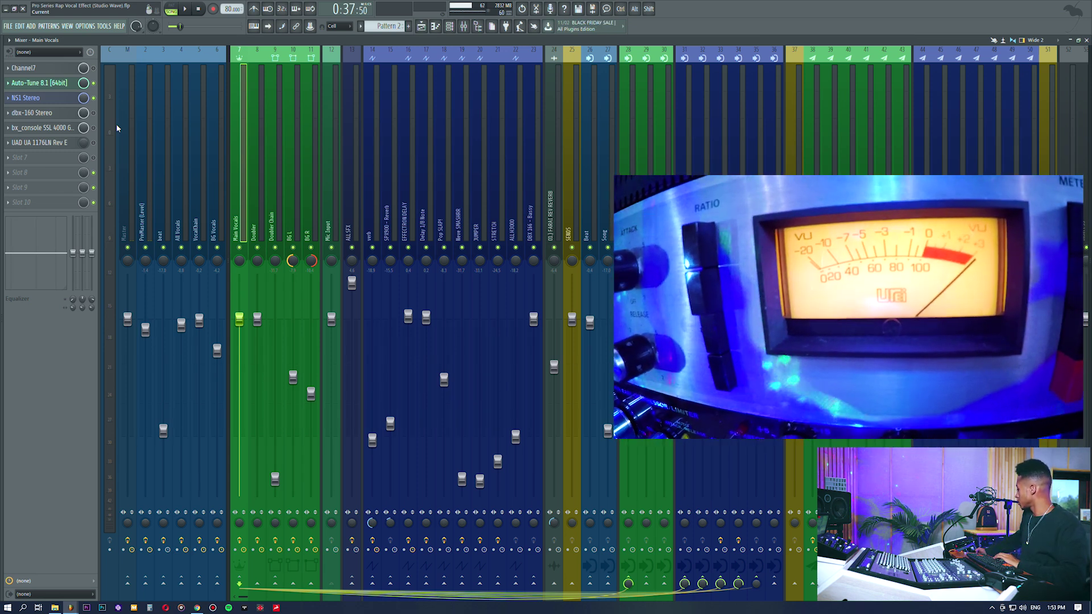
Play the song to monitor the outboard compression, show the playlist, and stop playback
key("space")
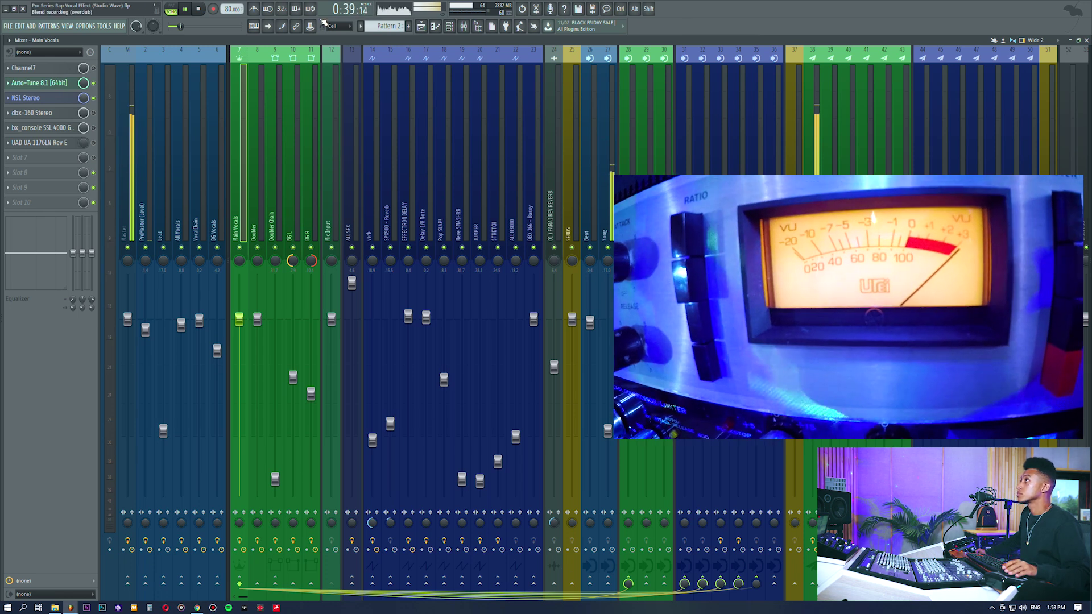
left_click(431, 25)
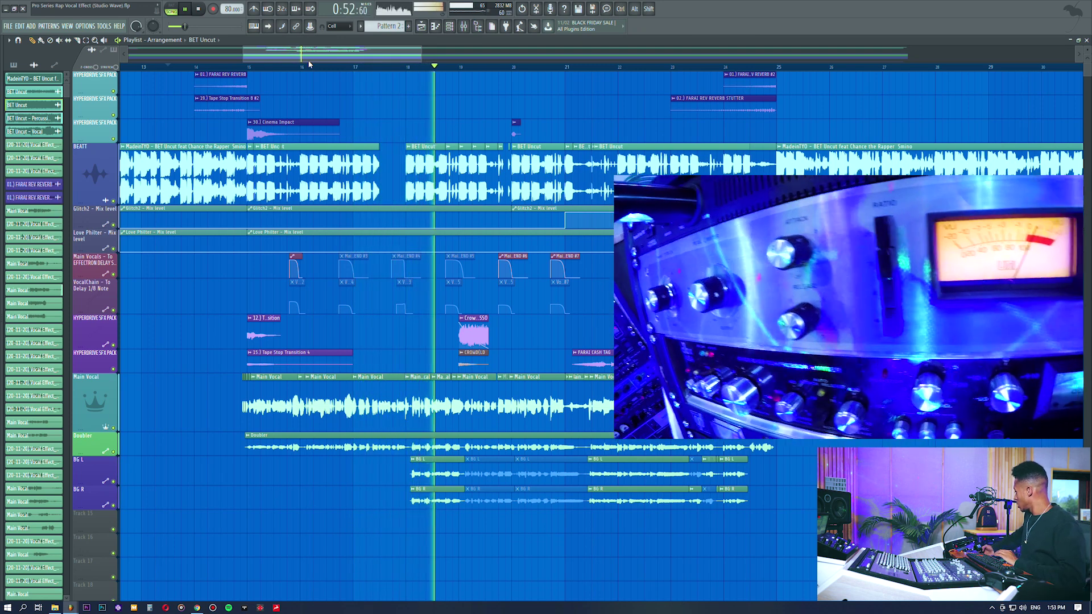
key("space")
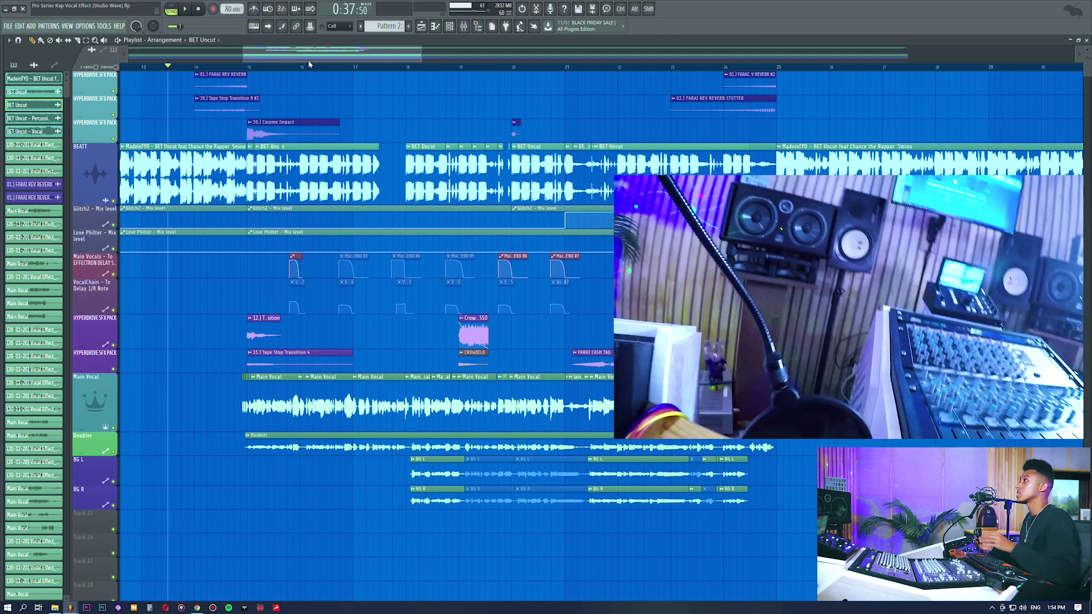
On the Main Vocals' UAD UA 1176LN Rev E, try the combined 4:1+8:1 ratio and the 12:1 ratio, then close the plugin
left_click(465, 28)
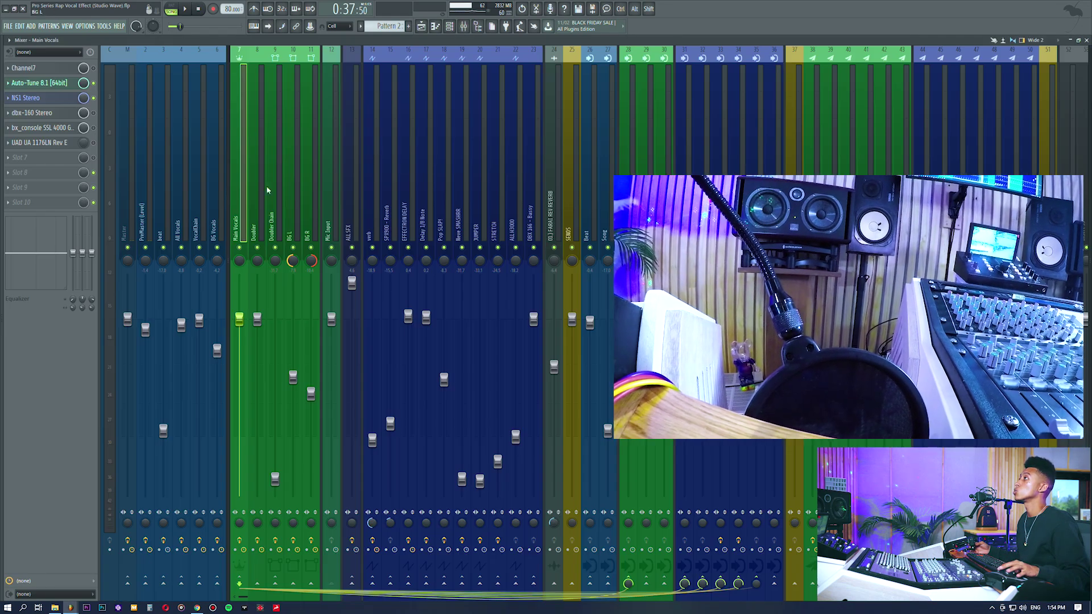
left_click(71, 143)
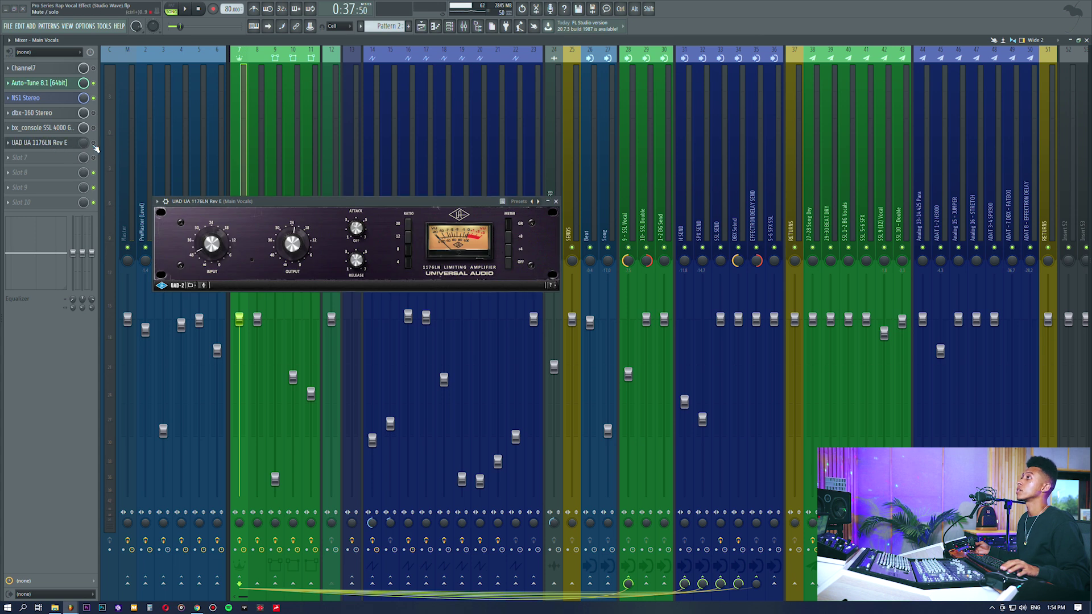
left_click(409, 263, "shift")
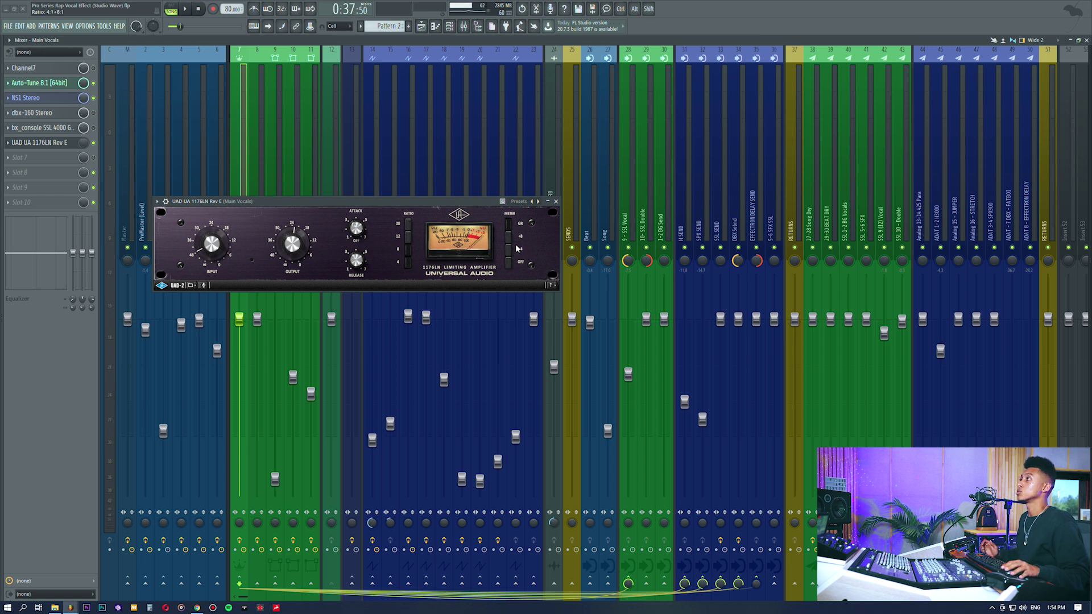
left_click(409, 243)
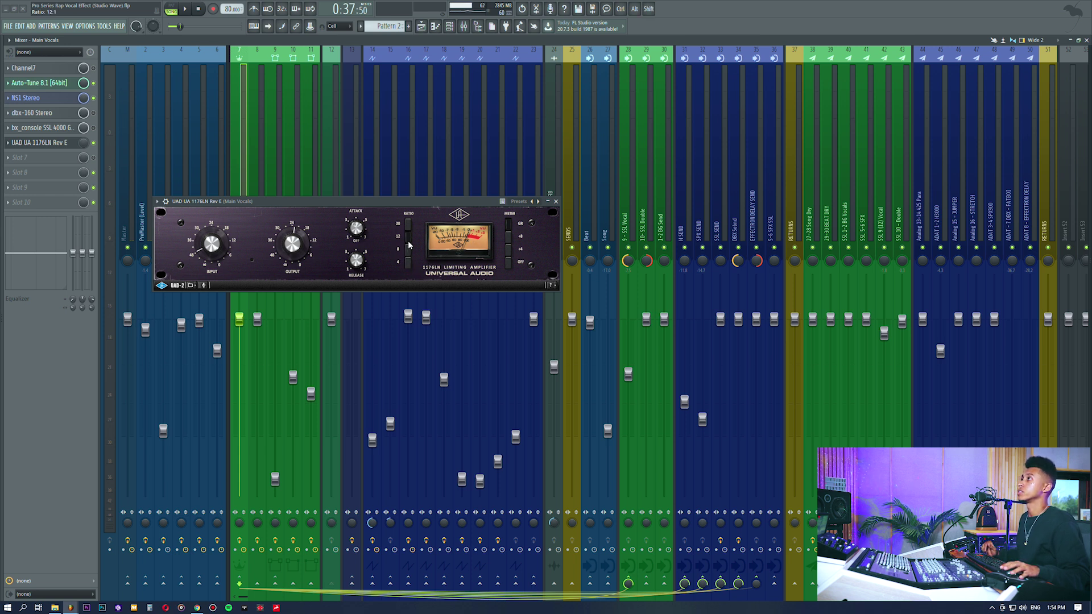
left_click_drag(427, 201, 531, 203)
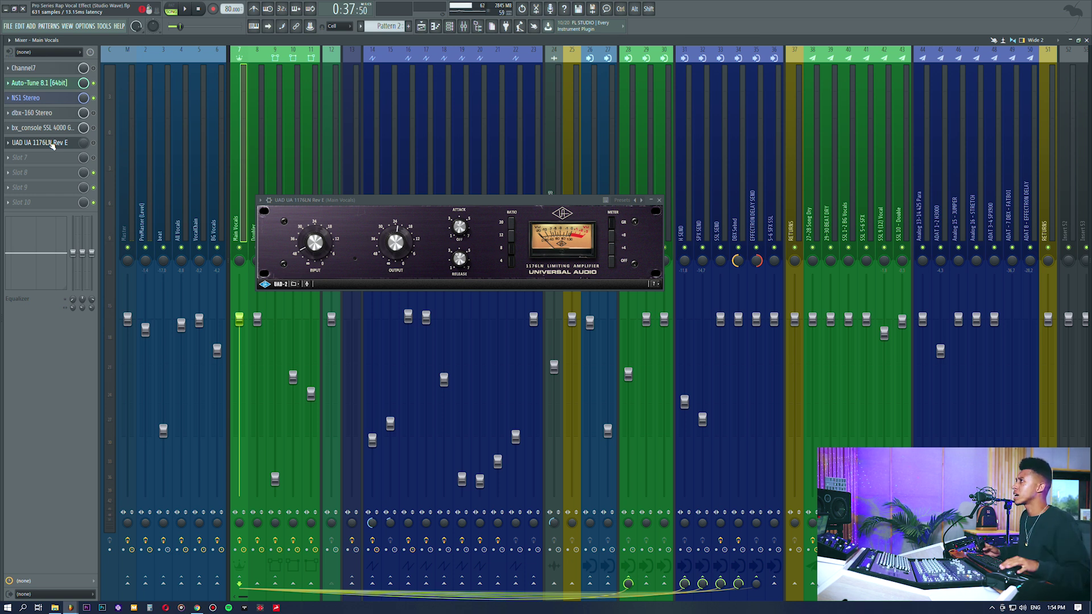
left_click(659, 200)
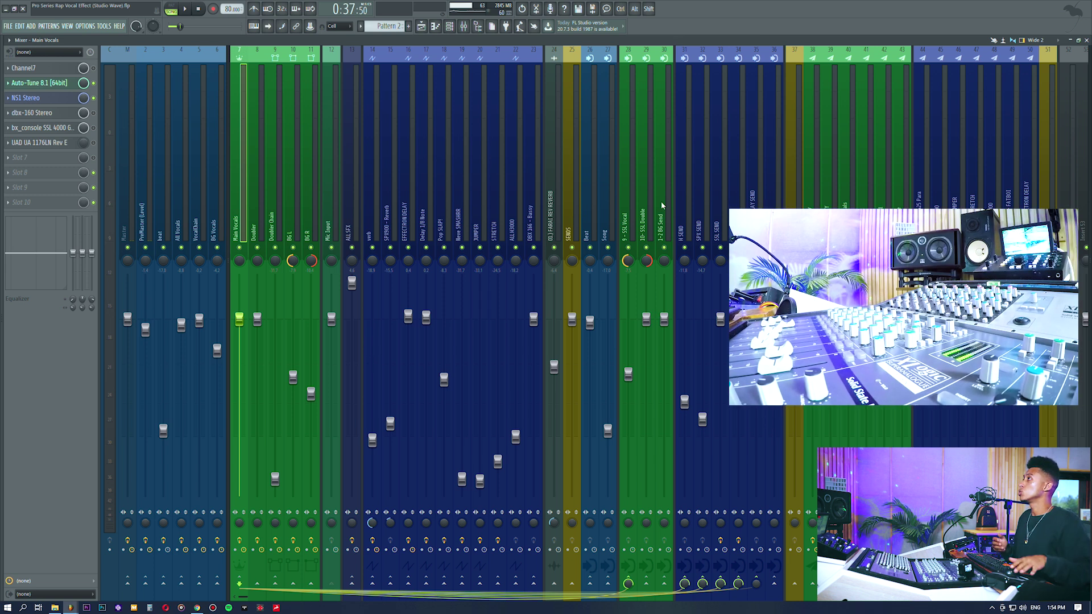
Inspect the Channel7 console plugin on the Main Vocals track and close it
left_click(35, 68)
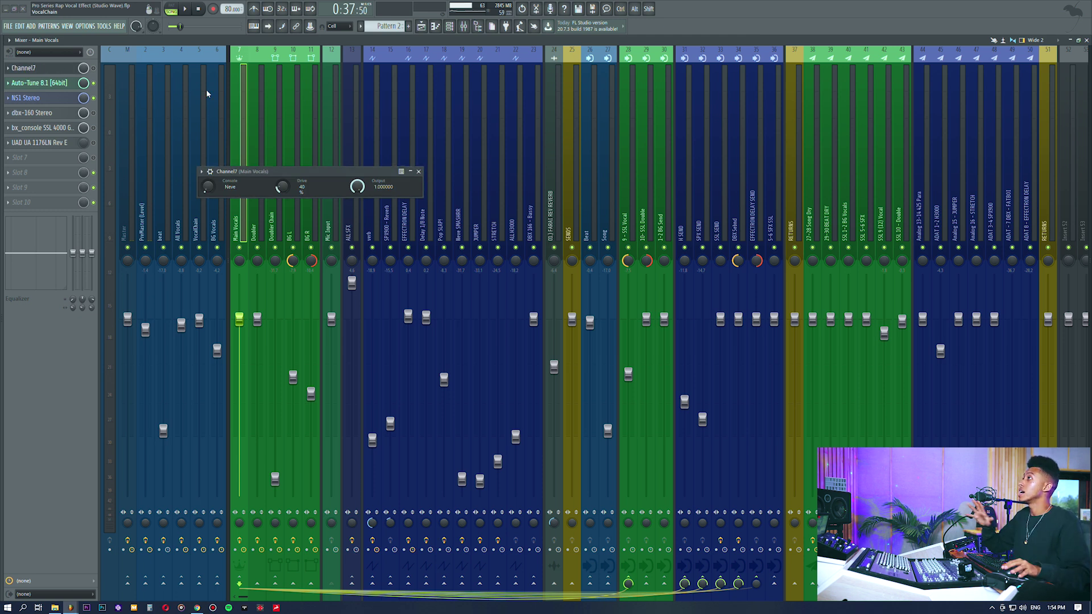
left_click_drag(305, 171, 401, 172)
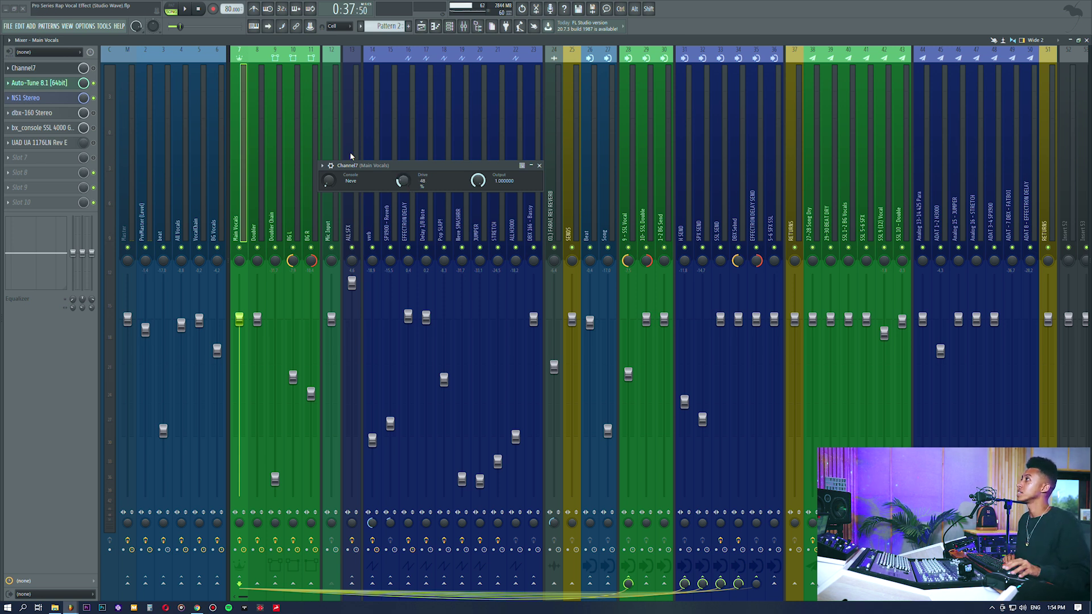
left_click(38, 68)
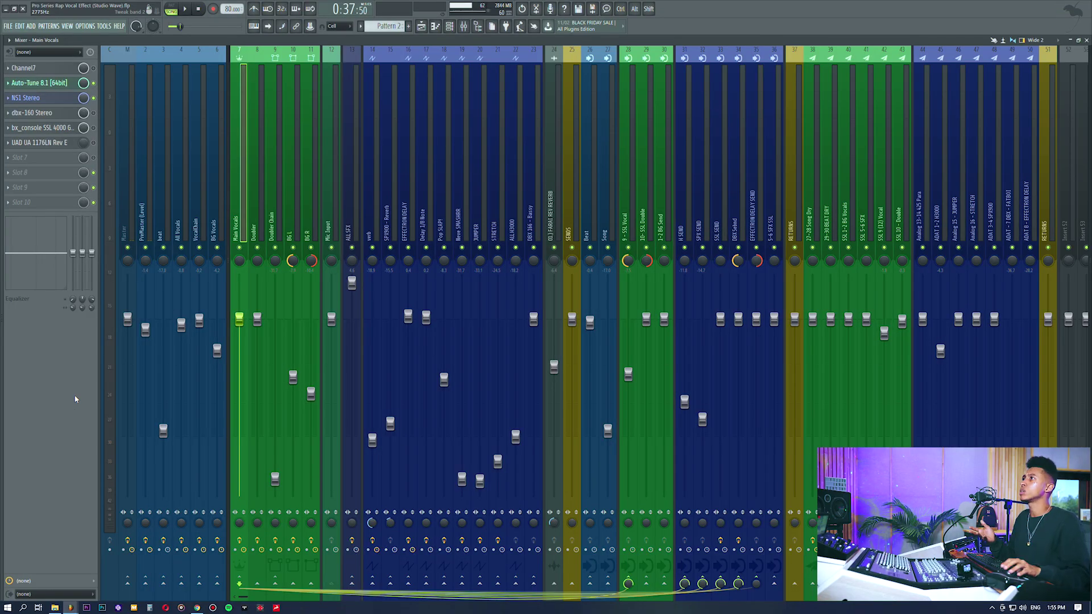
Compare the 9 - SSL Vocal send track with the SSL 9 (12) Vocal return track
left_click(627, 216)
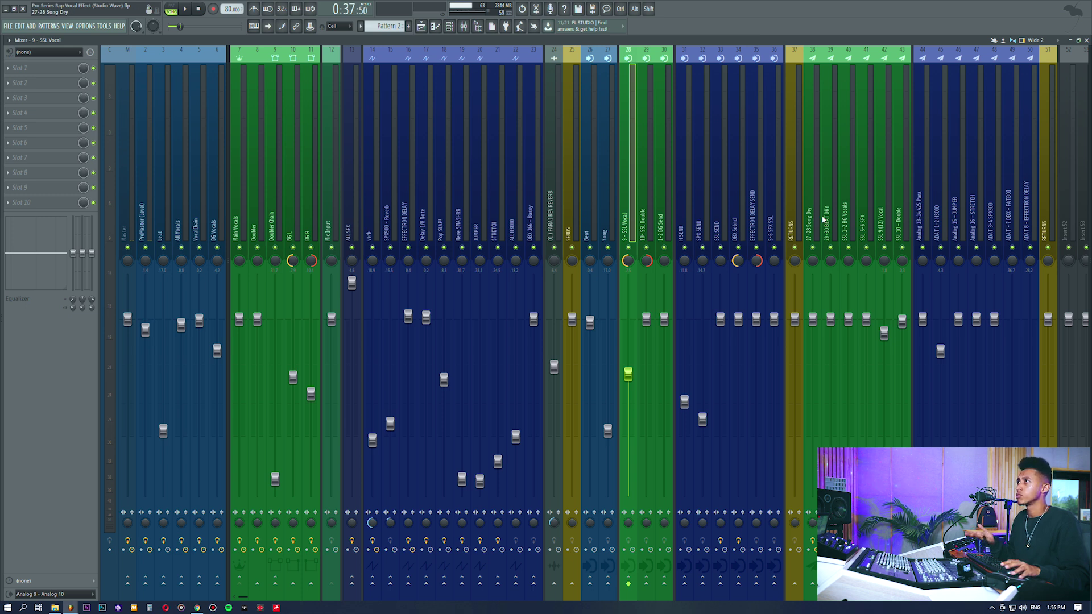
left_click(887, 217)
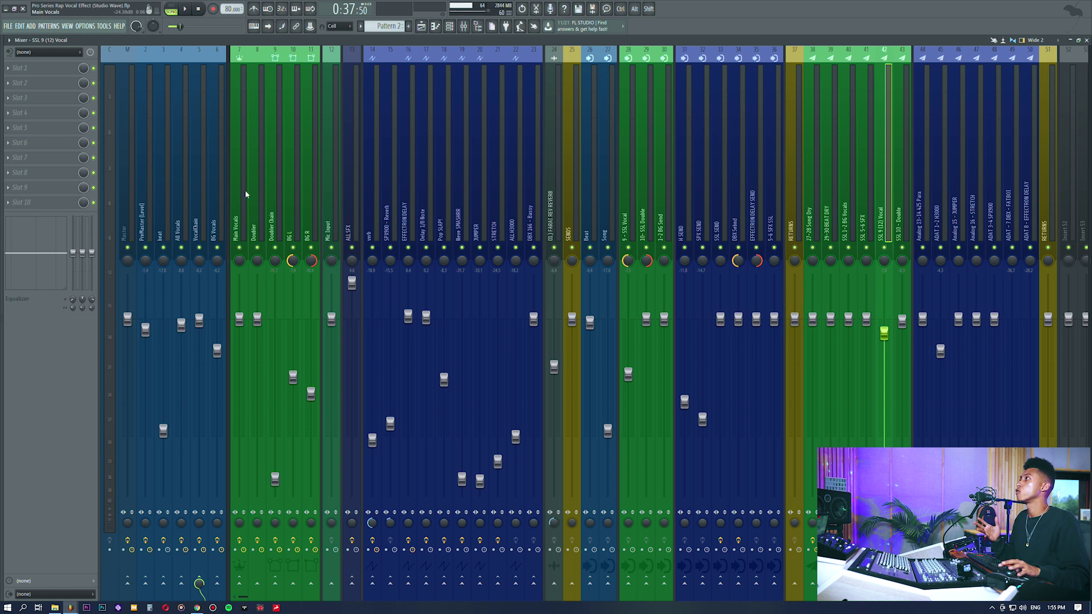
Inspect Farai's Vocal Enhancer on the VocalChain track and close it
left_click(207, 194)
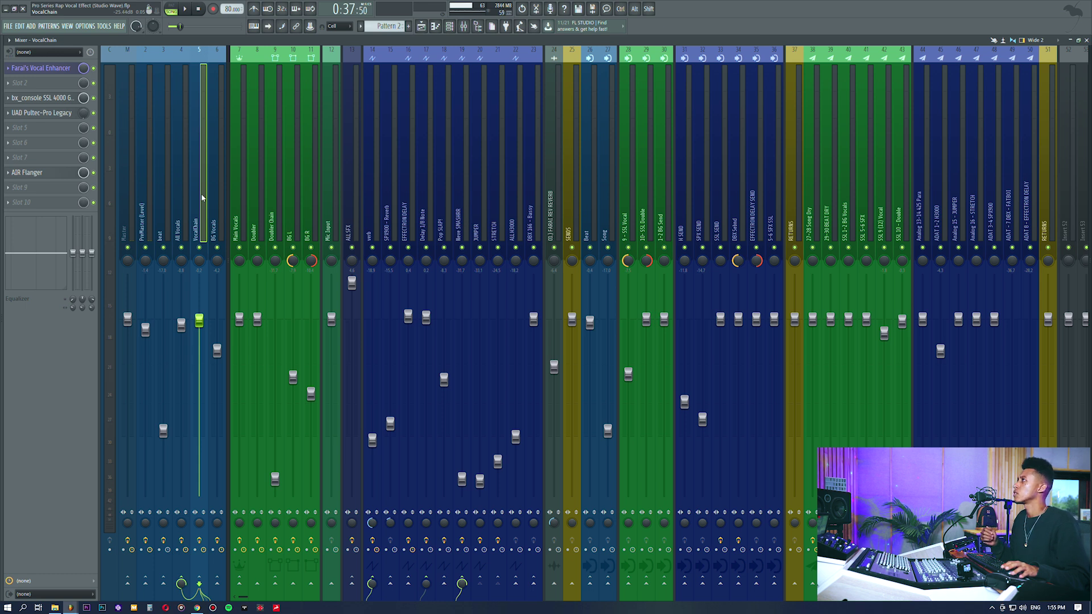
left_click(51, 68)
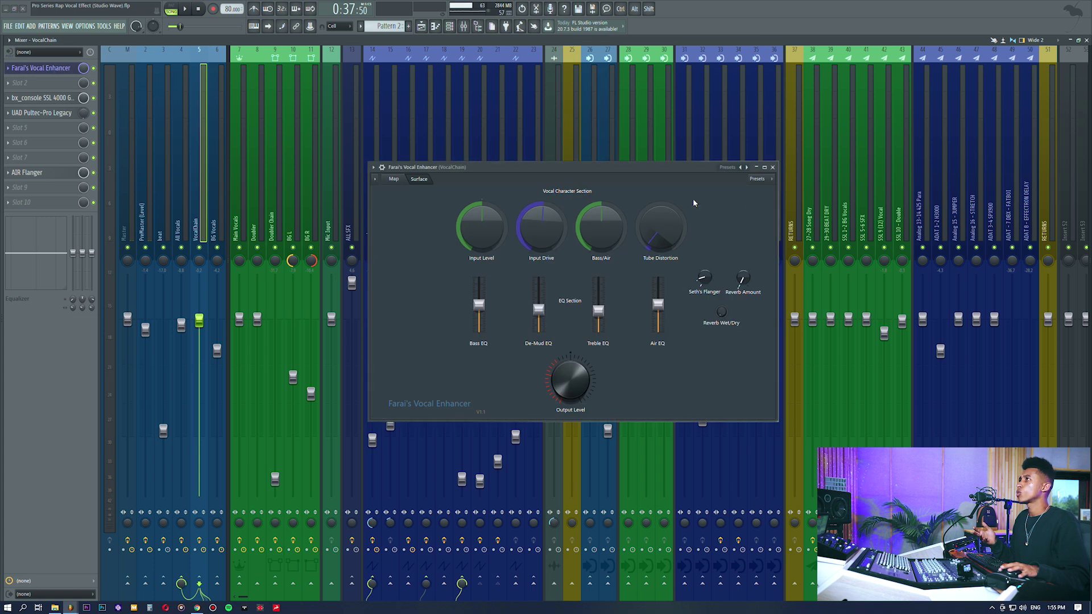
left_click_drag(597, 170, 542, 160)
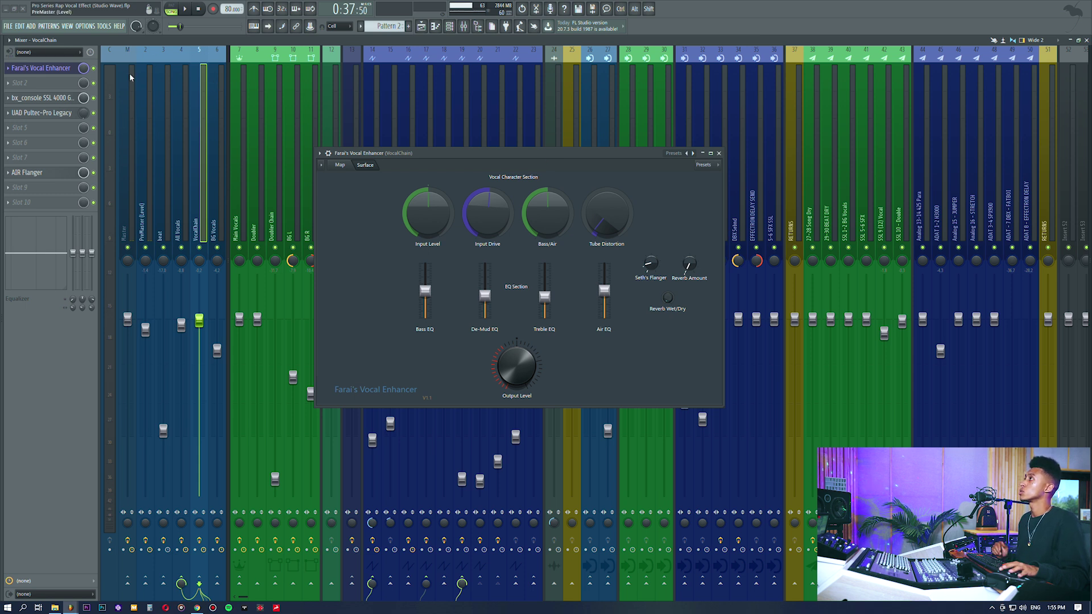
left_click(49, 69)
Inspect the bx_console SSL 4000 G channel strip on the VocalChain track and close it
left_click(47, 98)
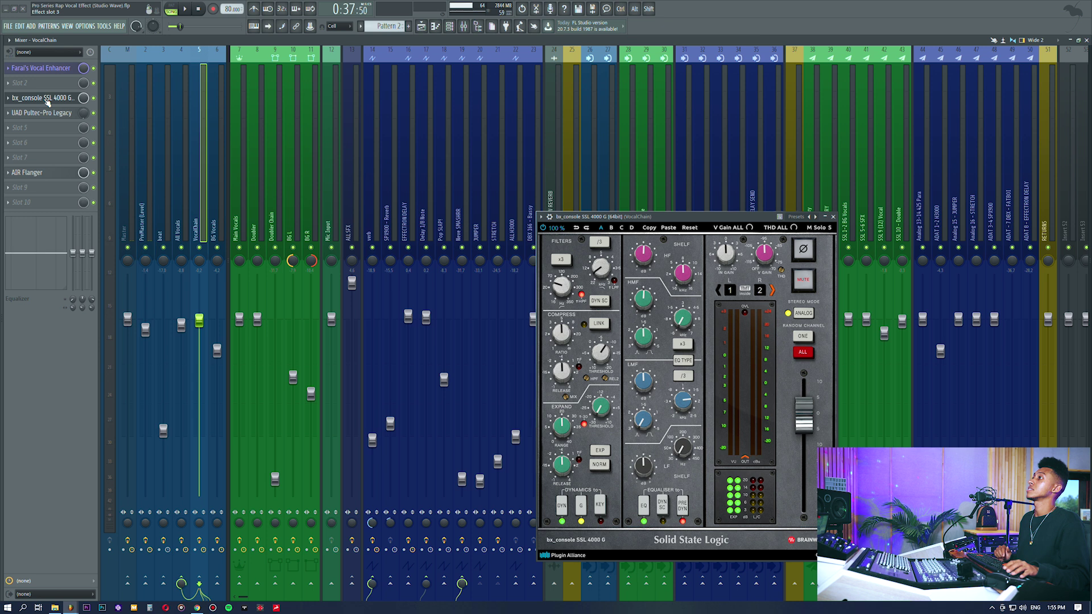
left_click_drag(626, 218, 507, 145)
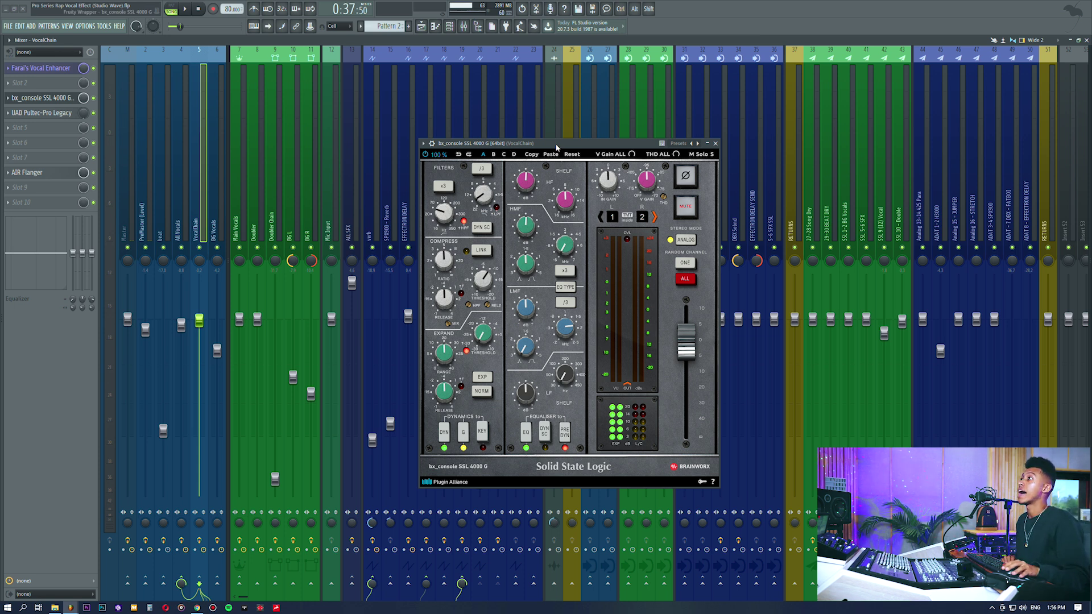
left_click_drag(508, 145, 502, 116)
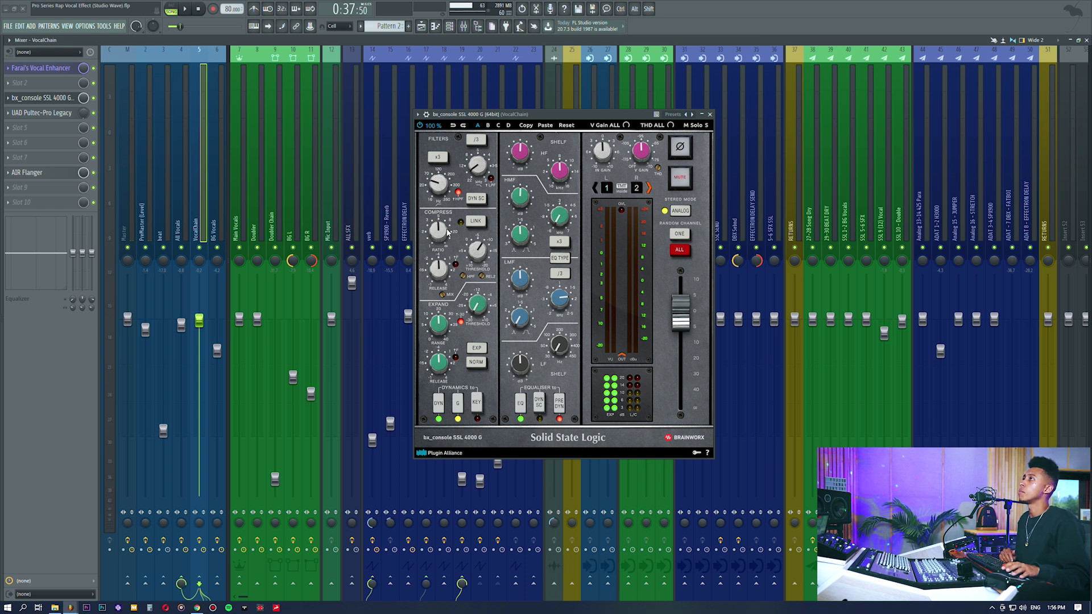
left_click(712, 116)
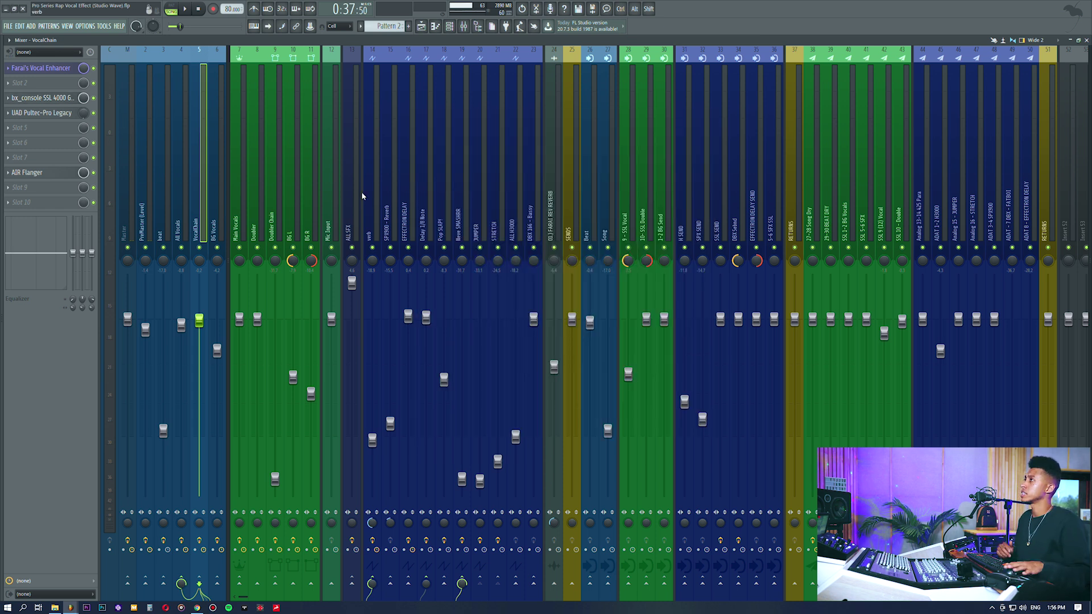
Inspect the bx_console SSL 4000 G on the Main Vocals track for comparison, then close it
left_click(247, 172)
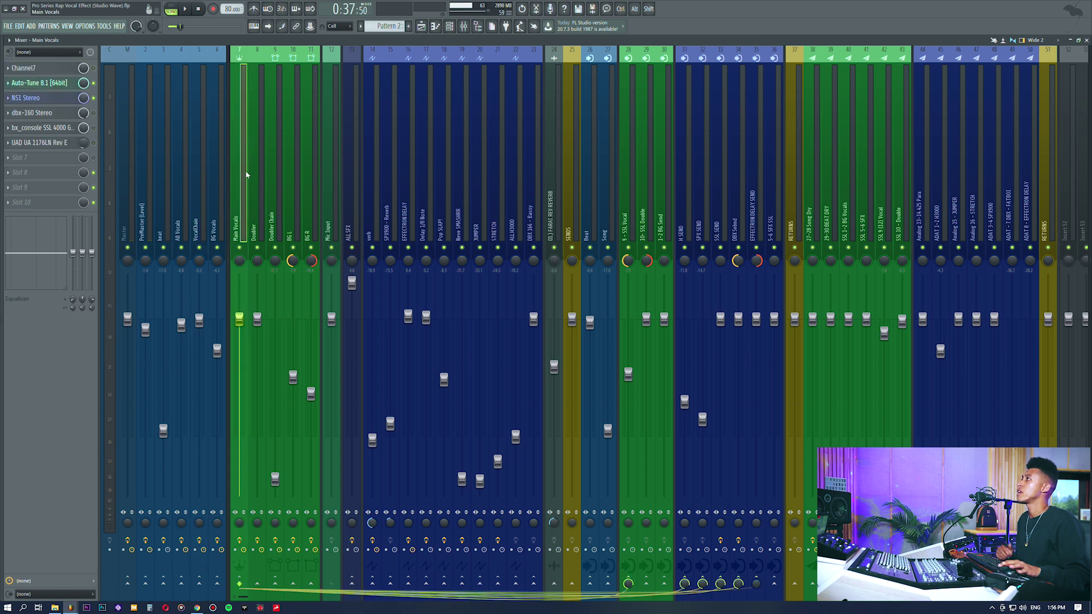
left_click(43, 128)
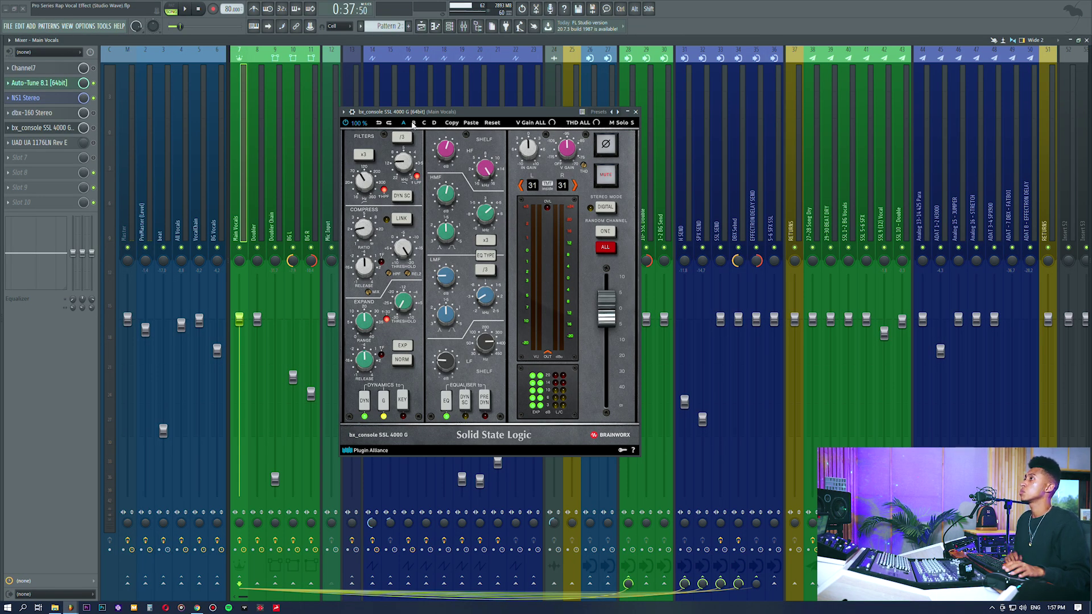
left_click(43, 129)
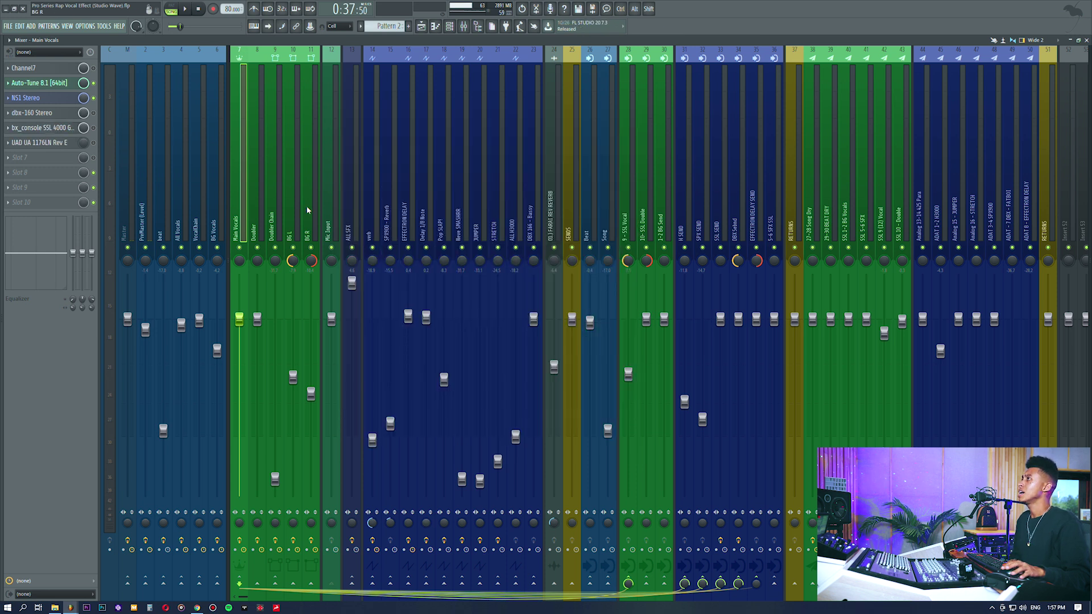
Open the UAD Pultec-Pro Legacy on the VocalChain track to examine its EQ settings, and copy its mix level value
left_click(195, 200)
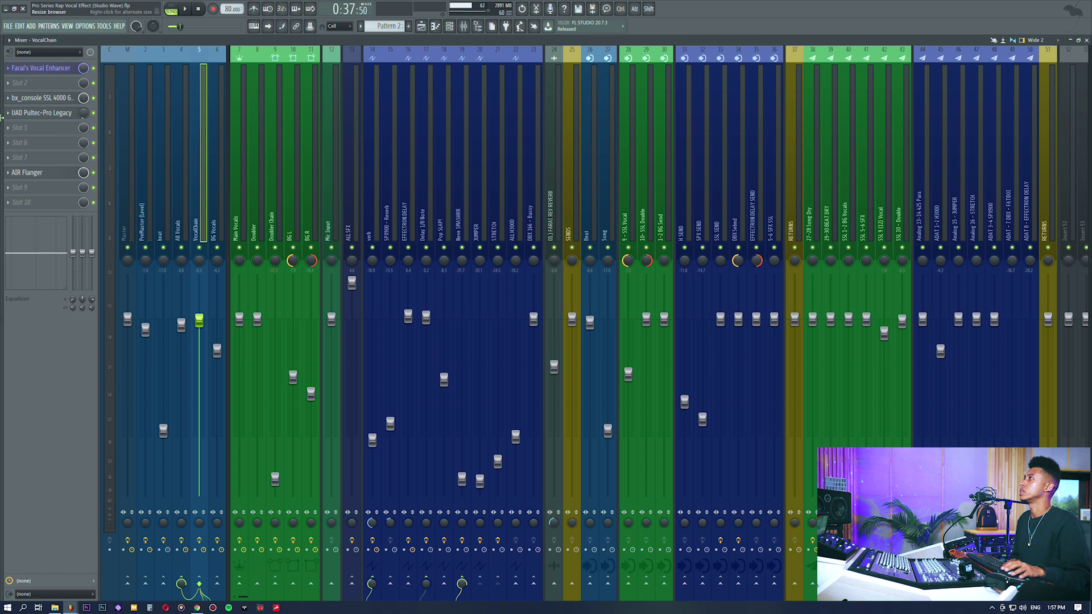
left_click(50, 114)
left_click_drag(388, 203, 394, 157)
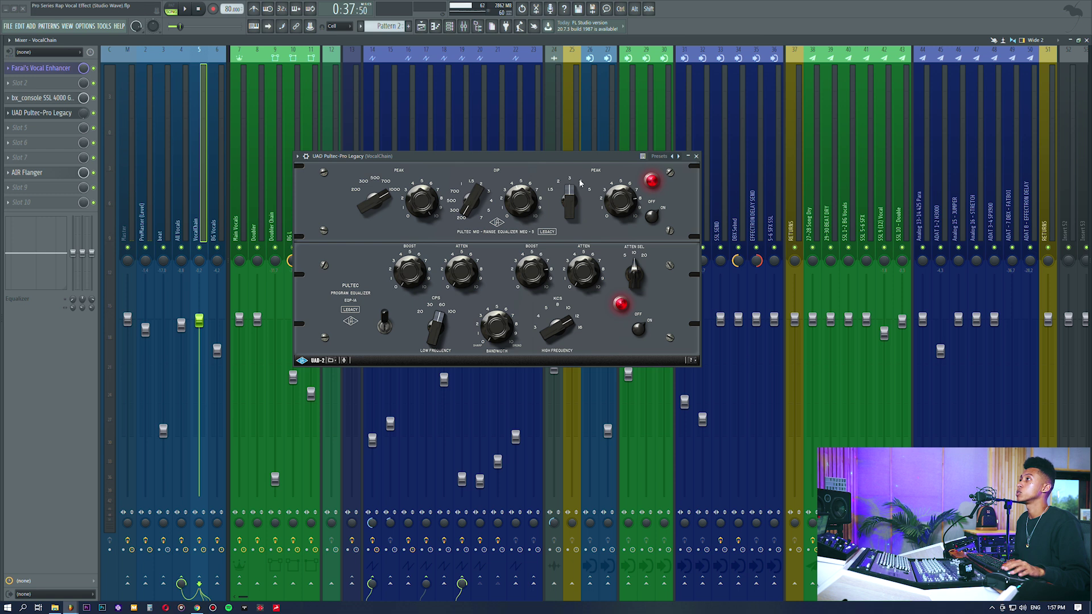
right_click(85, 128)
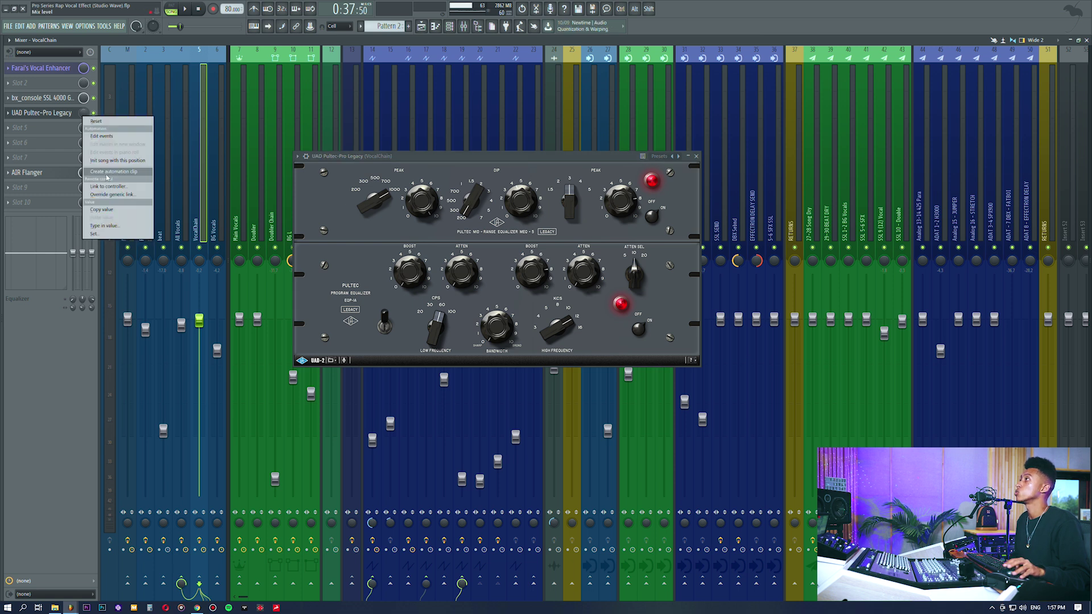
left_click(105, 209)
right_click(83, 114)
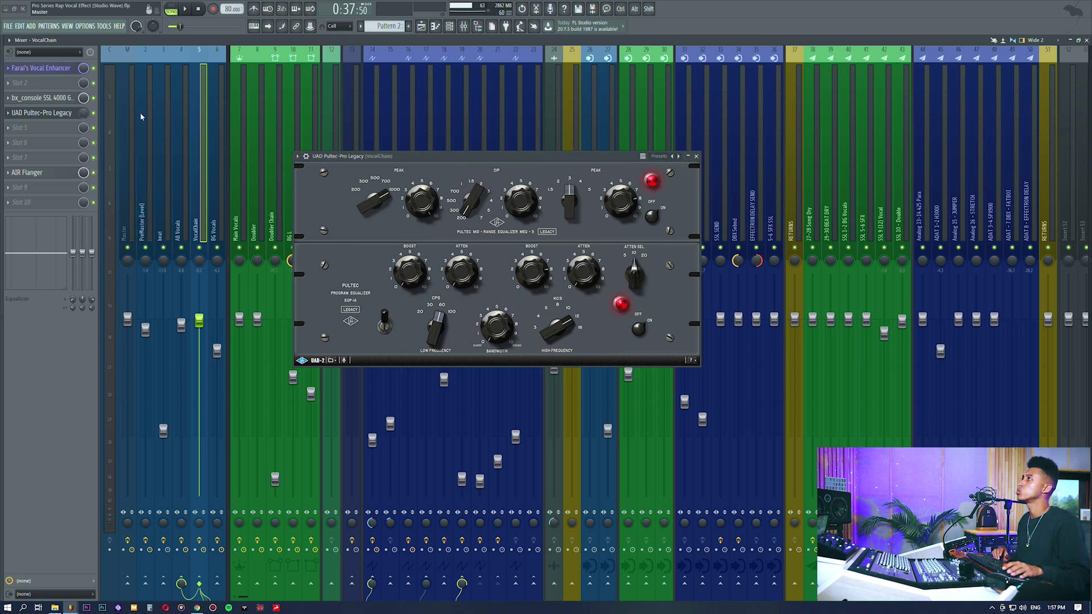
Play the song from 0:45 to audition the Pultec EQ, undo the last knob tweak, and close the plugin after stopping
left_click(421, 27)
left_click(299, 68)
key("space")
key("F9")
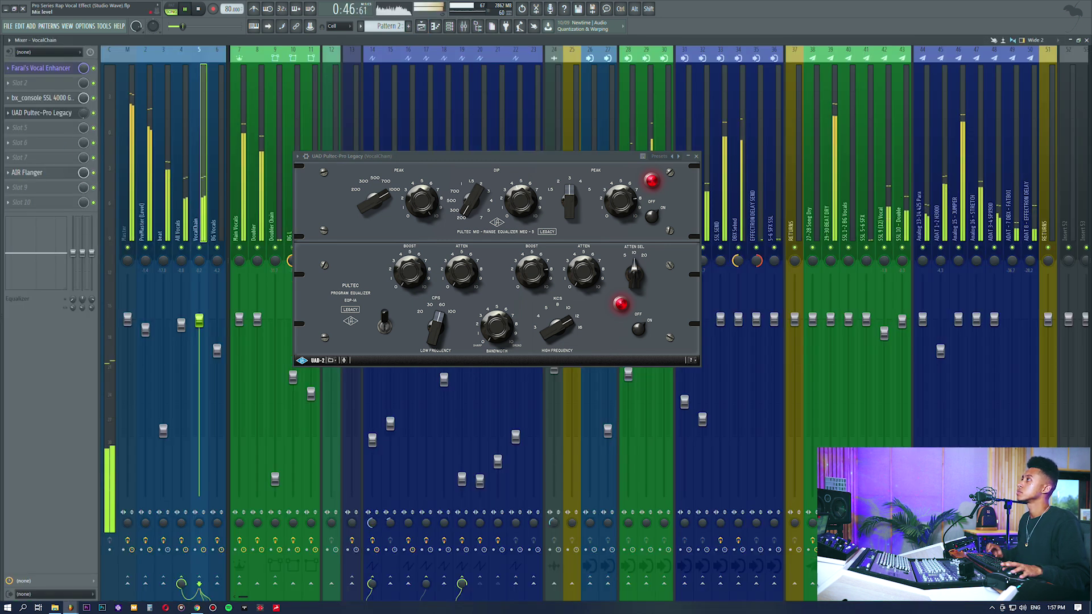
key("ctrl+z")
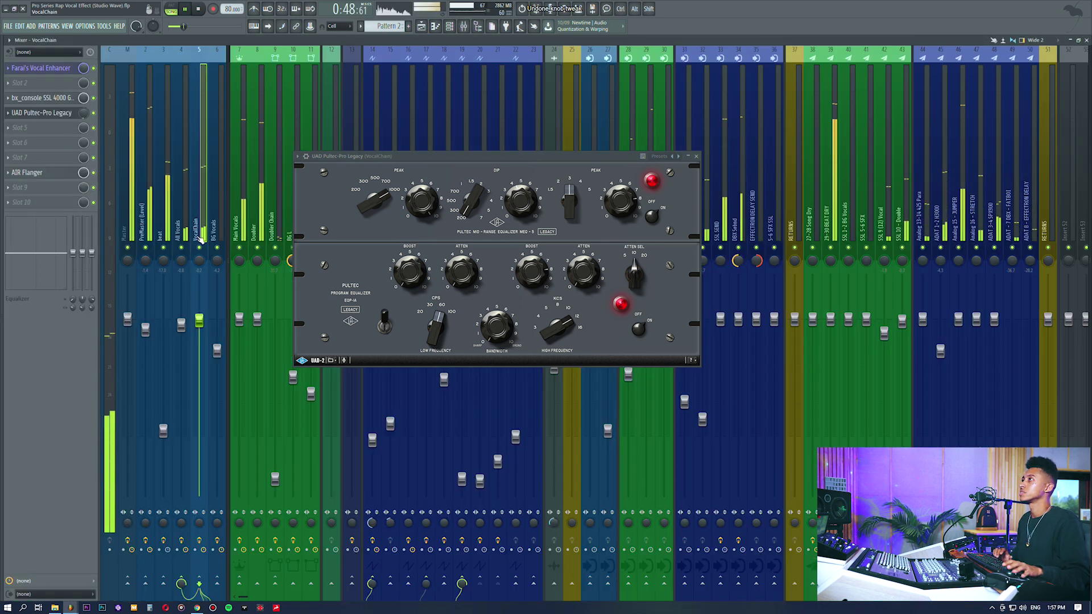
key("space")
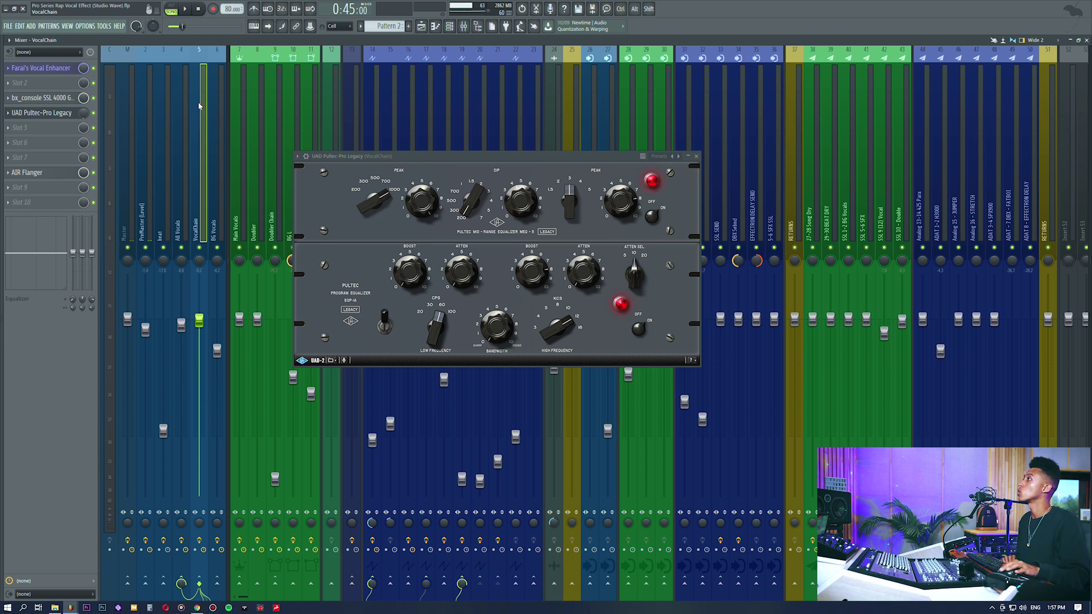
left_click(65, 113)
Inspect the AIR Flanger on the VocalChain track and close it
left_click(41, 172)
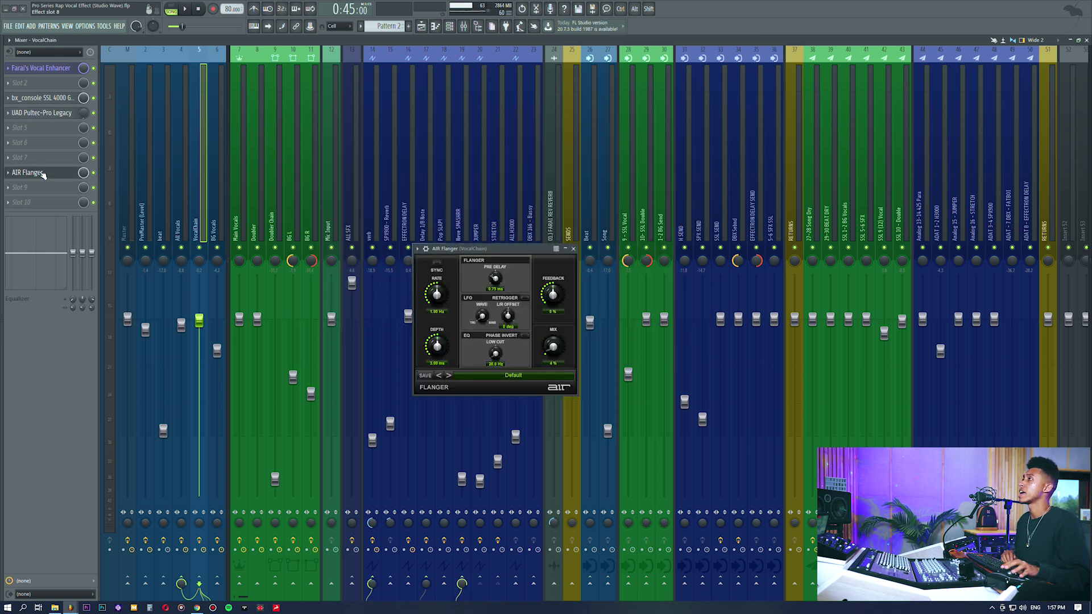
left_click_drag(484, 251, 472, 197)
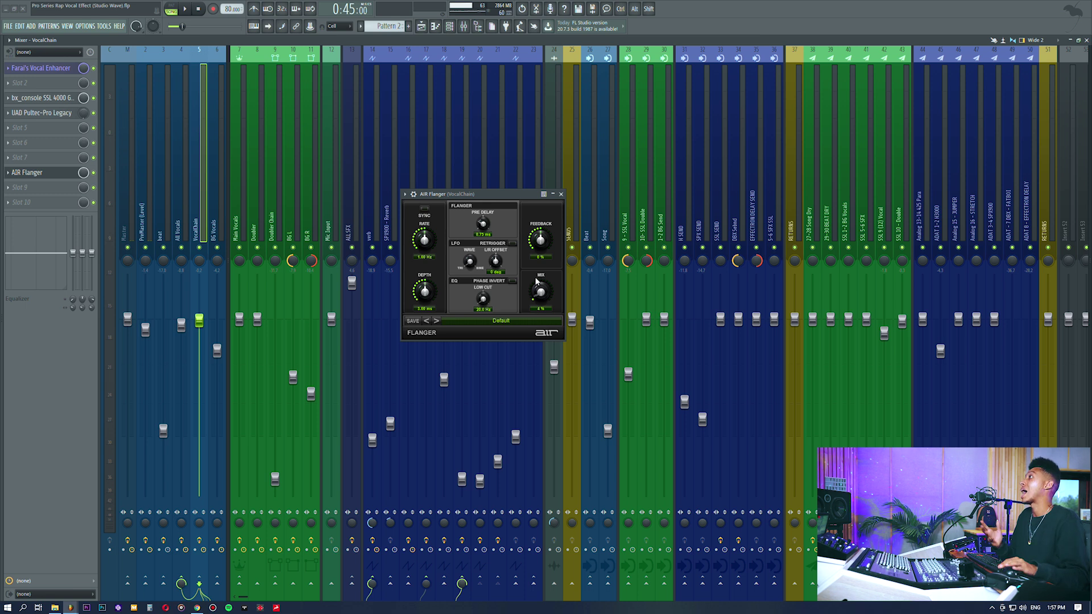
left_click(36, 173)
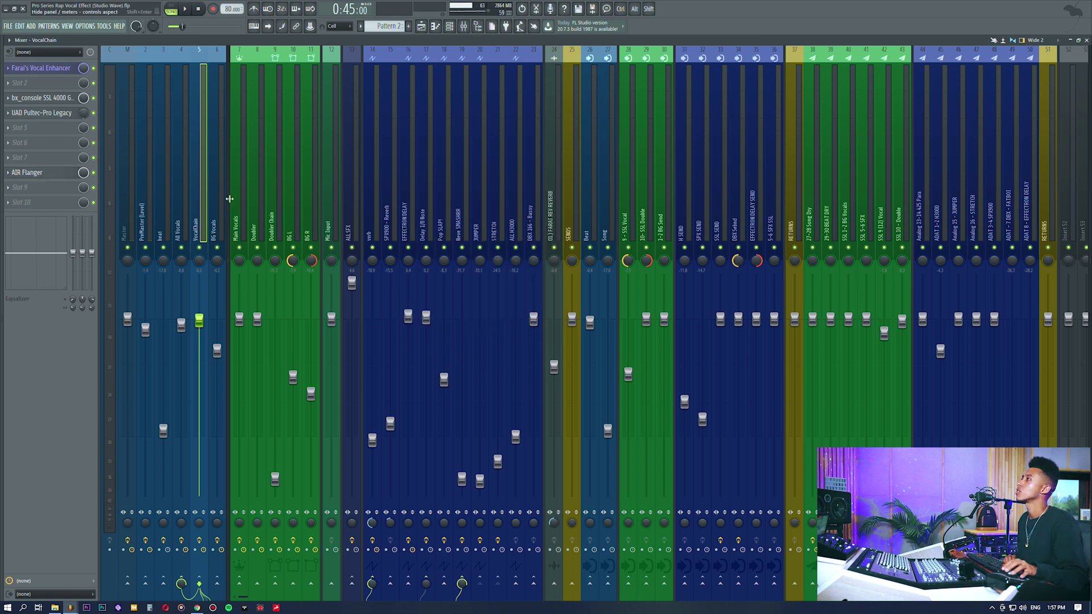
Open the SSL Native Bus Compressor on the All Vocals track and monitor its gain reduction while the song plays from 0:45
left_click(186, 206)
left_click(46, 69)
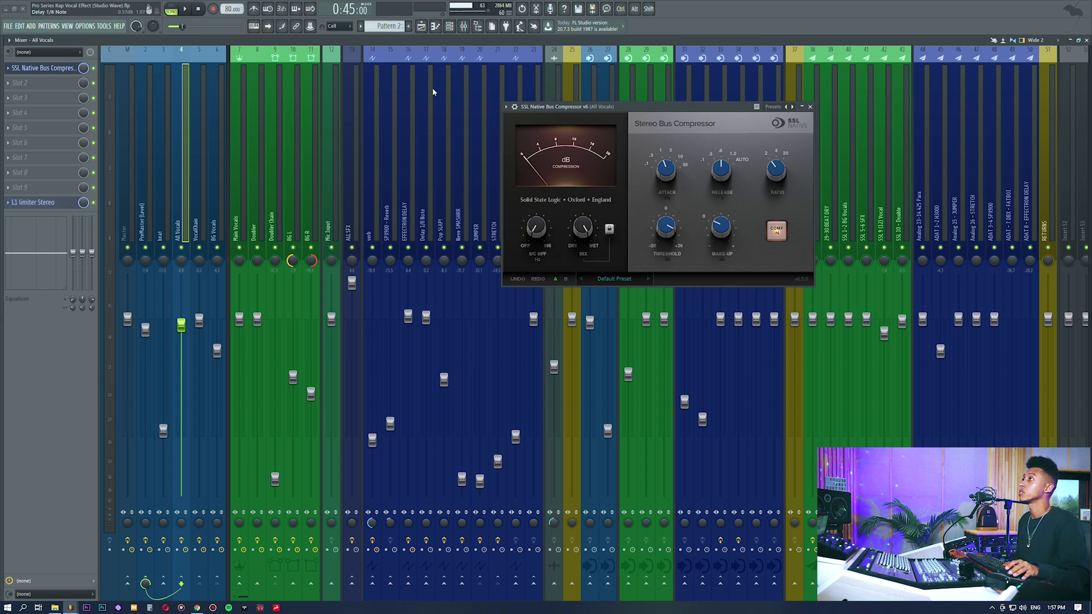
left_click_drag(571, 107, 485, 83)
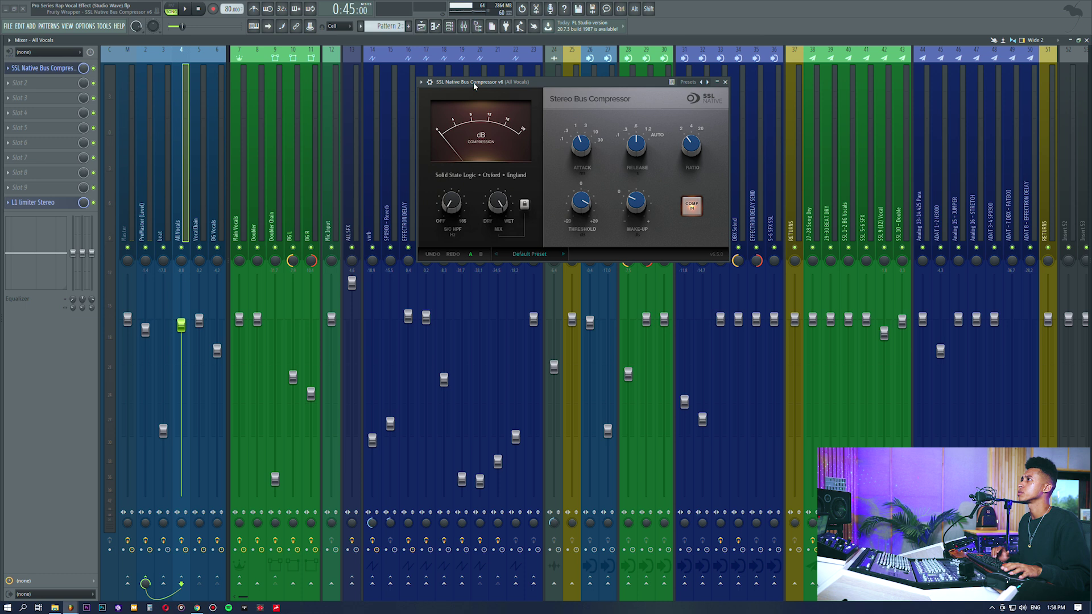
key("space")
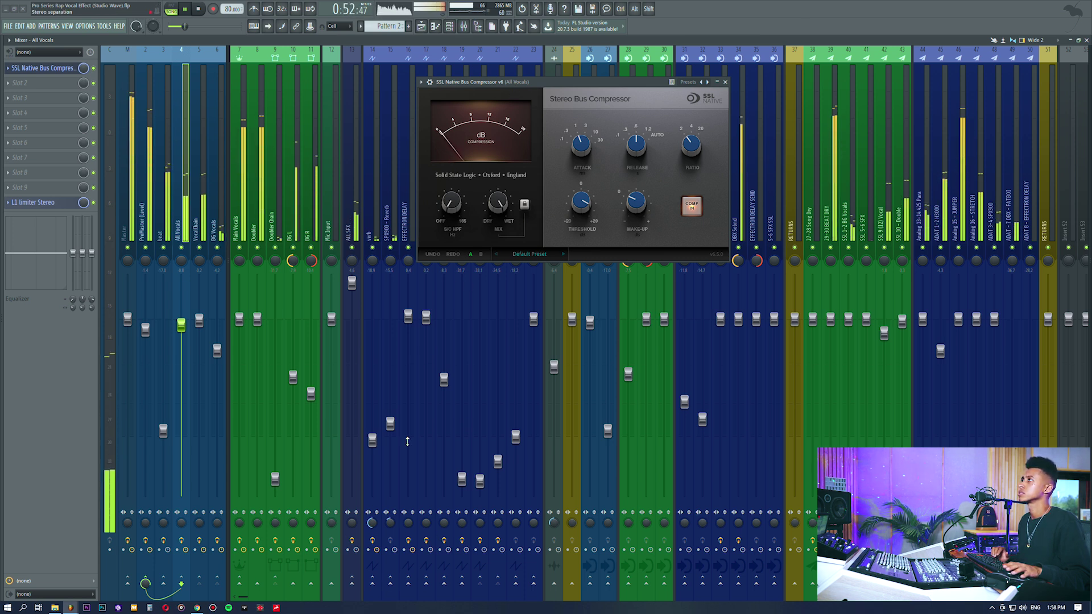
key("space")
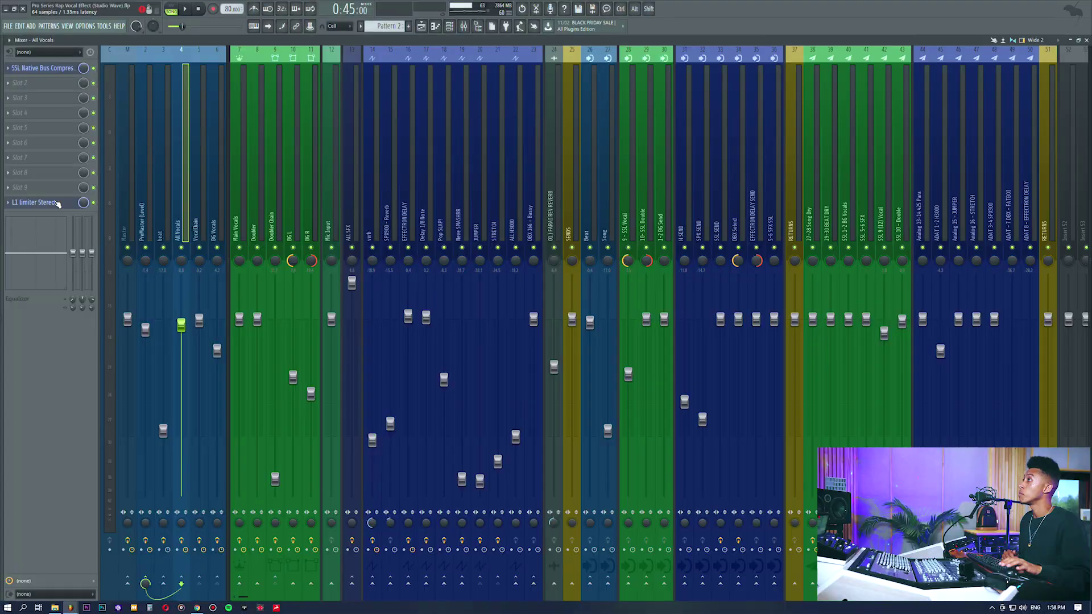
Inspect the L1 limiter Stereo on the All Vocals track and close it
left_click(57, 203)
left_click_drag(464, 265, 410, 206)
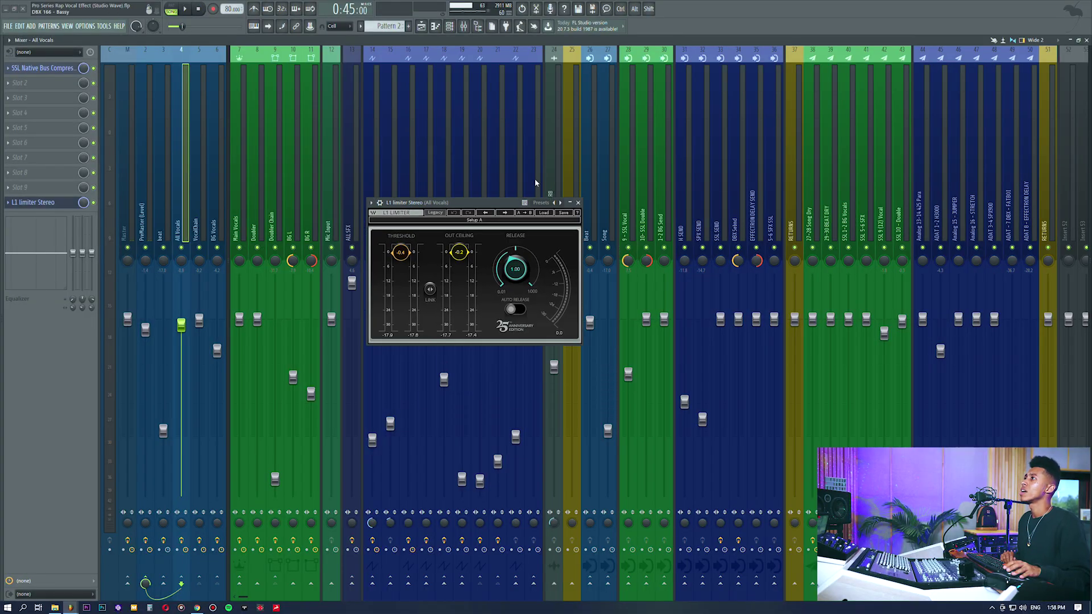
left_click(578, 203)
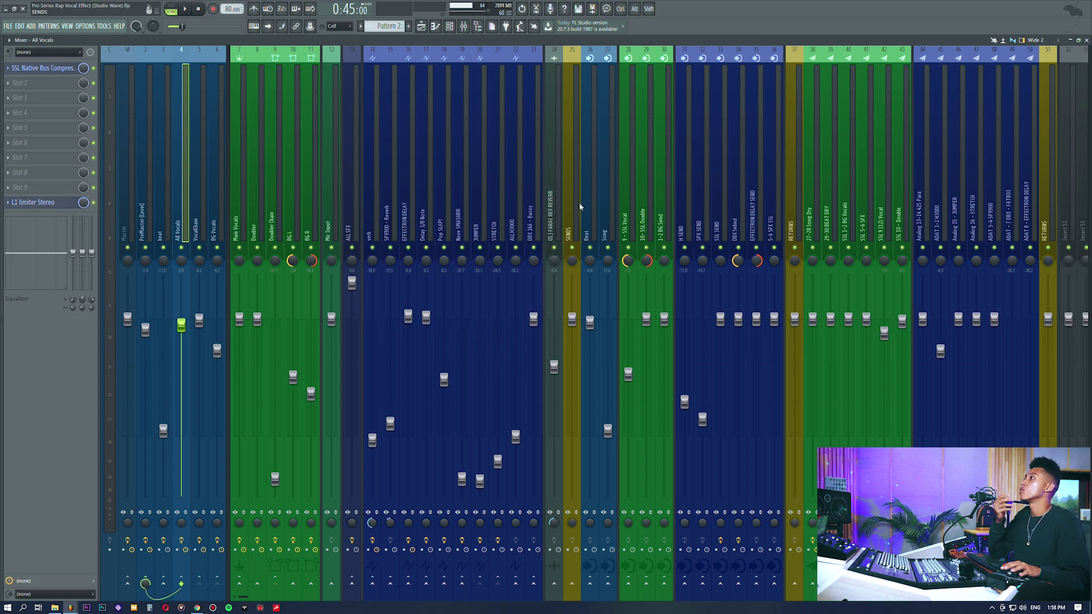
Review the plugin chains and routing of the BG L, BG R and Main Vocals tracks
left_click(294, 199)
left_click(313, 203)
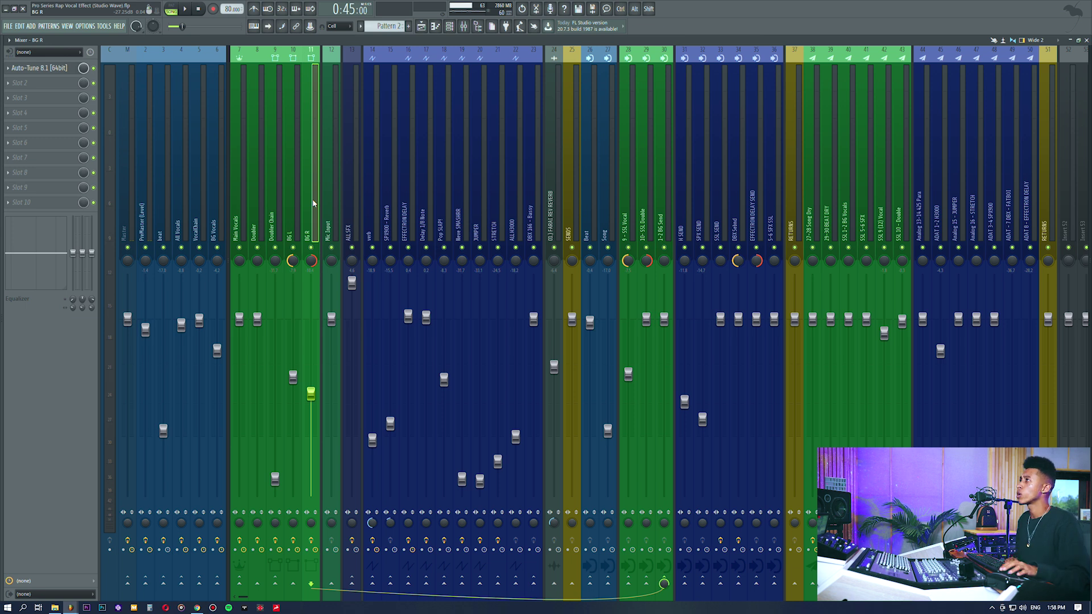
left_click(234, 201)
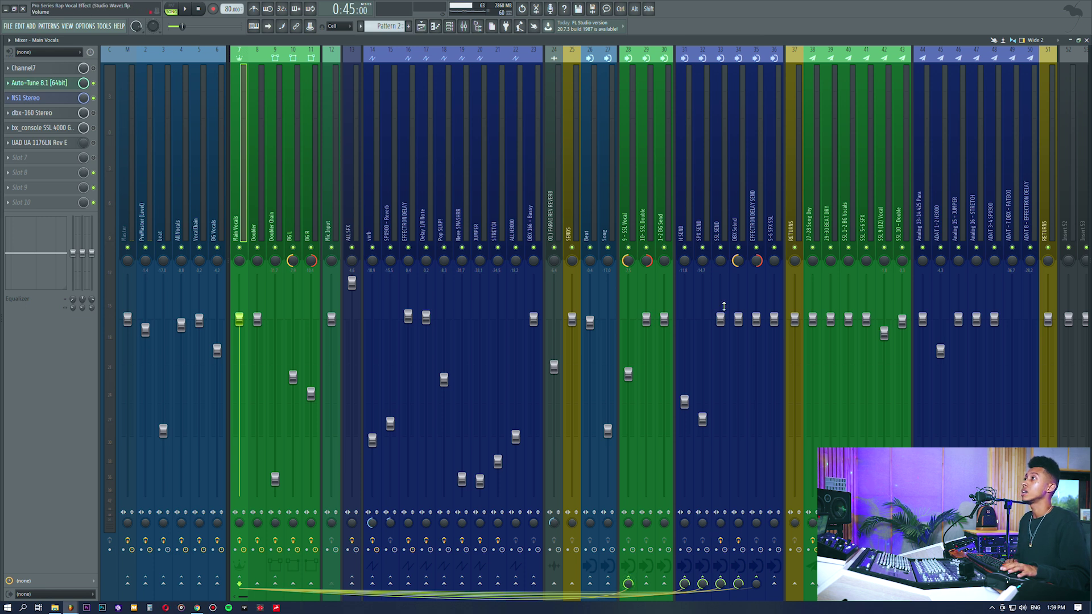
Rename the H SEND mixer track as H3000 SEND
left_click(685, 208)
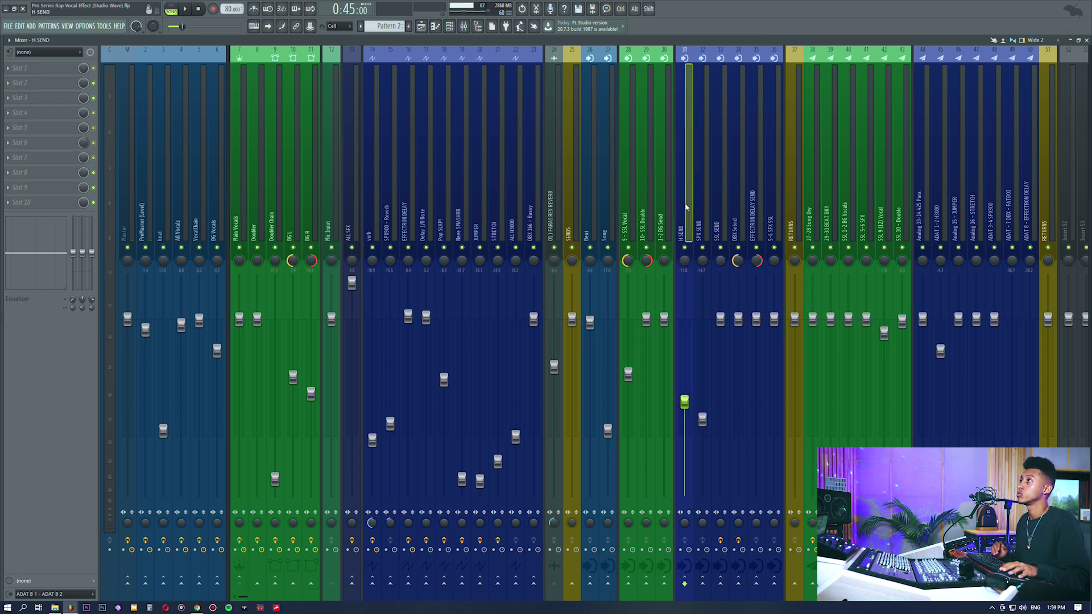
key("F2")
type("3000 SEND")
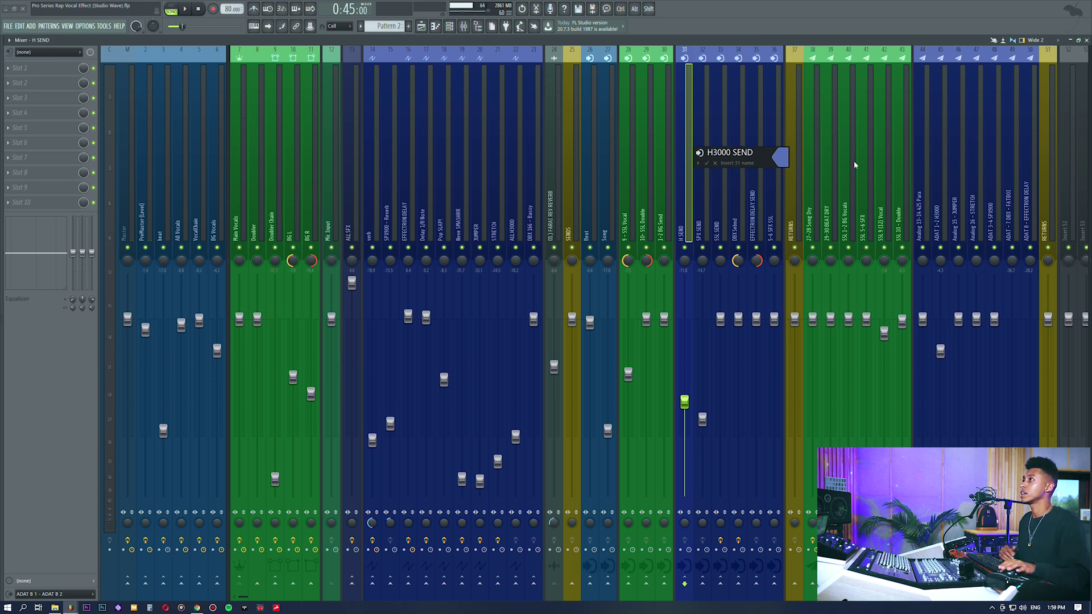
key("Return")
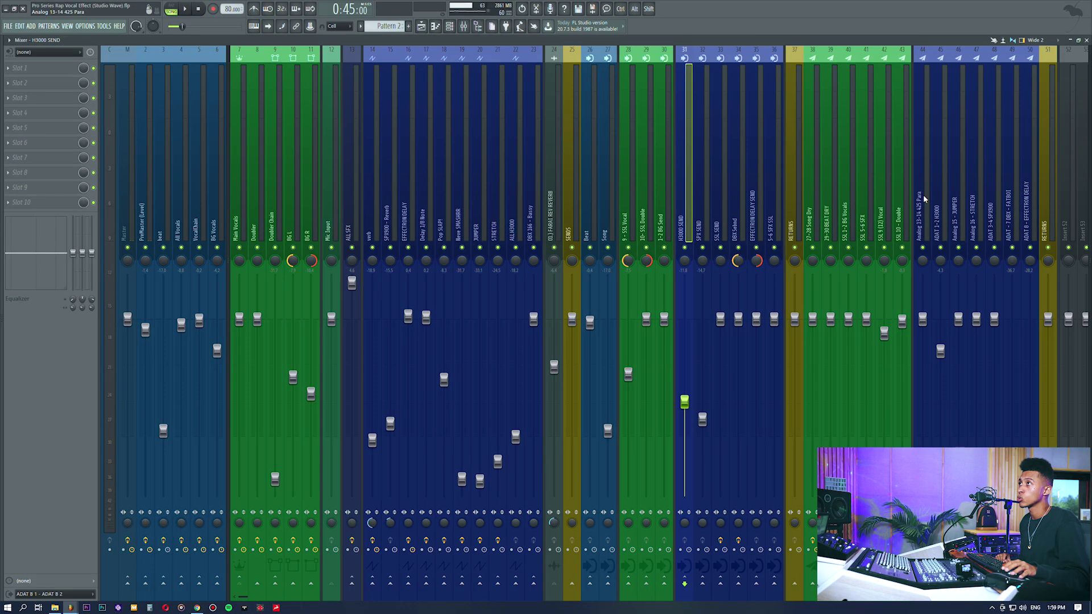
Solo the ADAT 1-2 H3000 return track, play the song from 0:45 to hear the effect, then stop and unsolo it
left_click(923, 195)
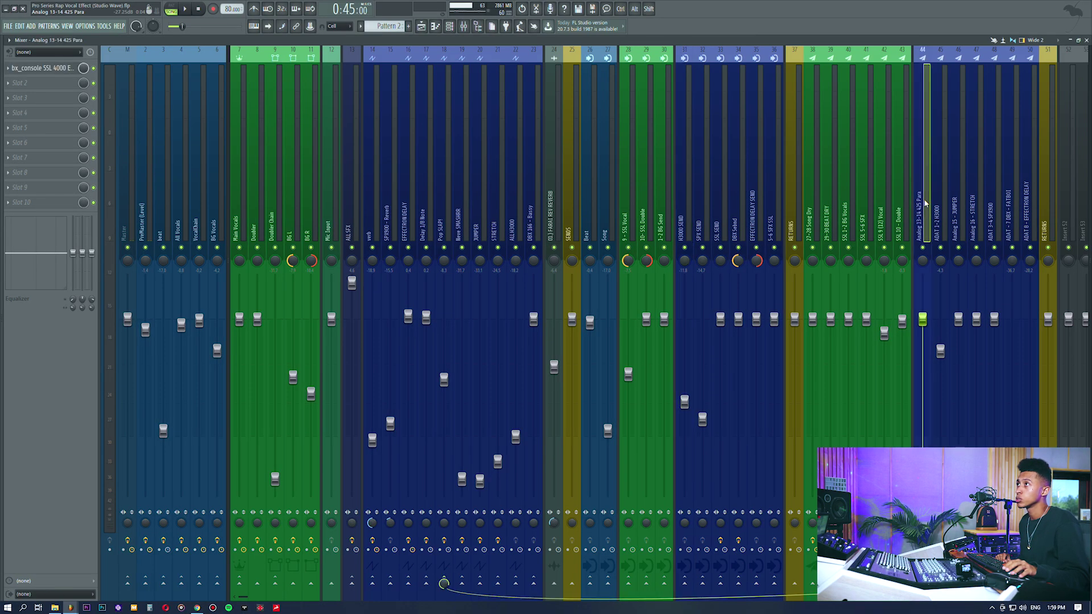
left_click(940, 196)
right_click(941, 248)
key("space")
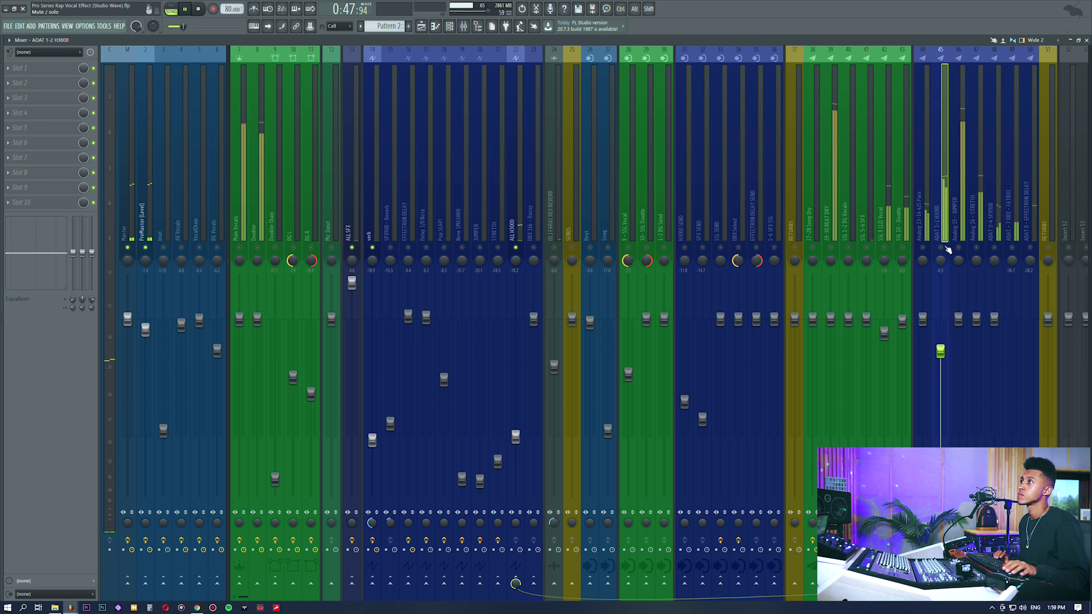
key("space")
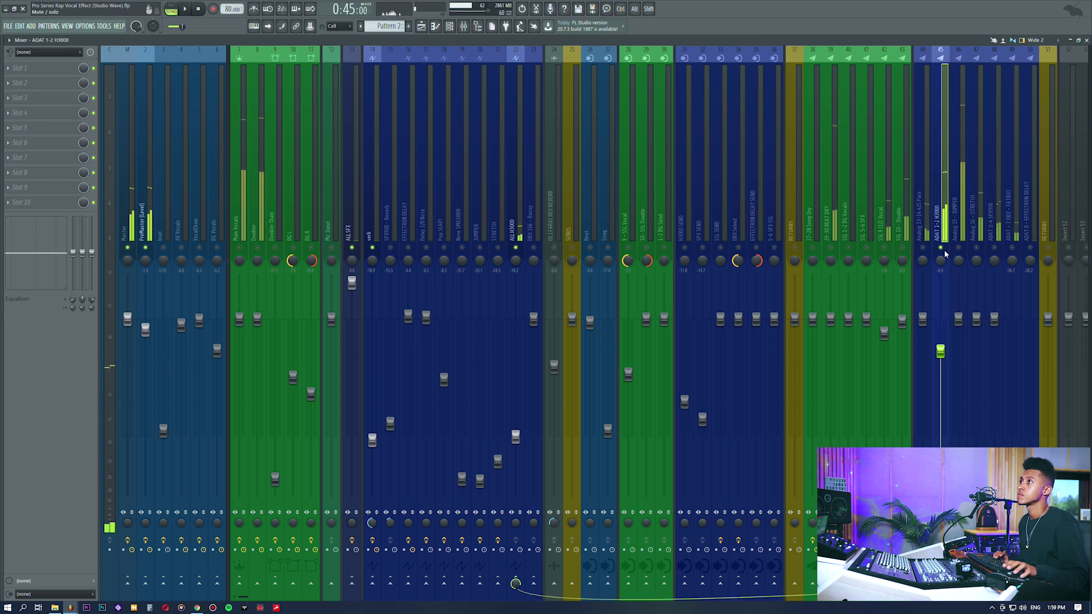
right_click(941, 248)
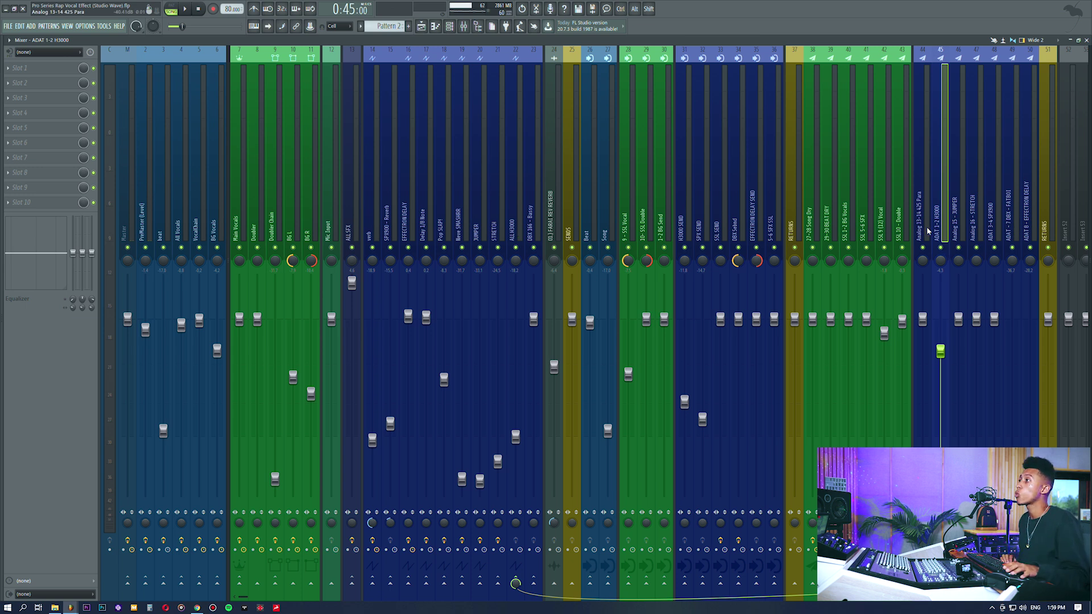
Review the routing of the ALL H3000 bus, the Main Vocals track and the hardware return tracks through ADAT 3-4 SPX900
left_click(509, 170)
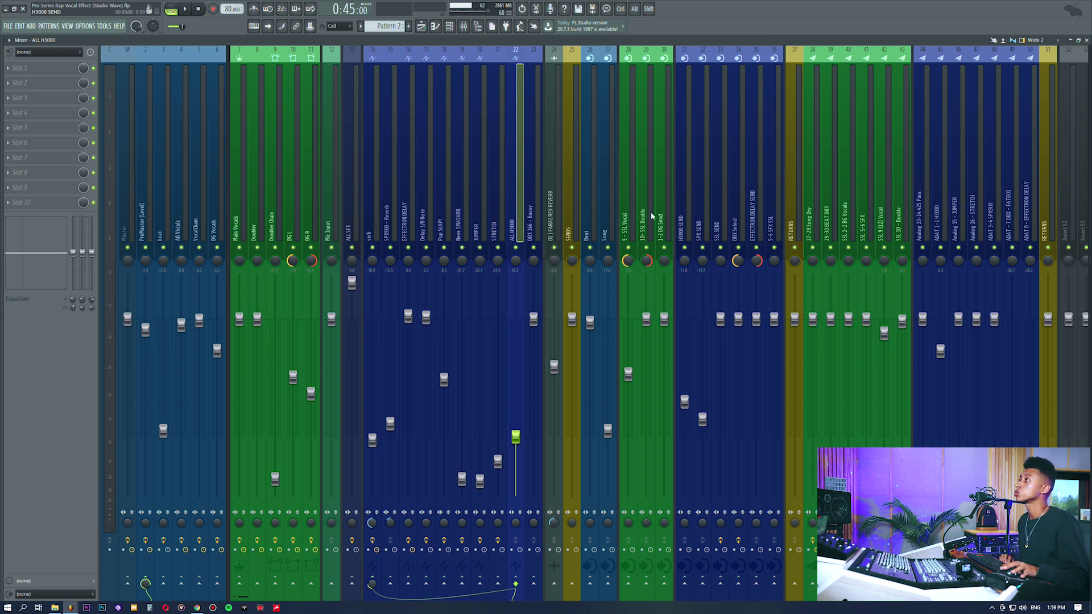
left_click(239, 215)
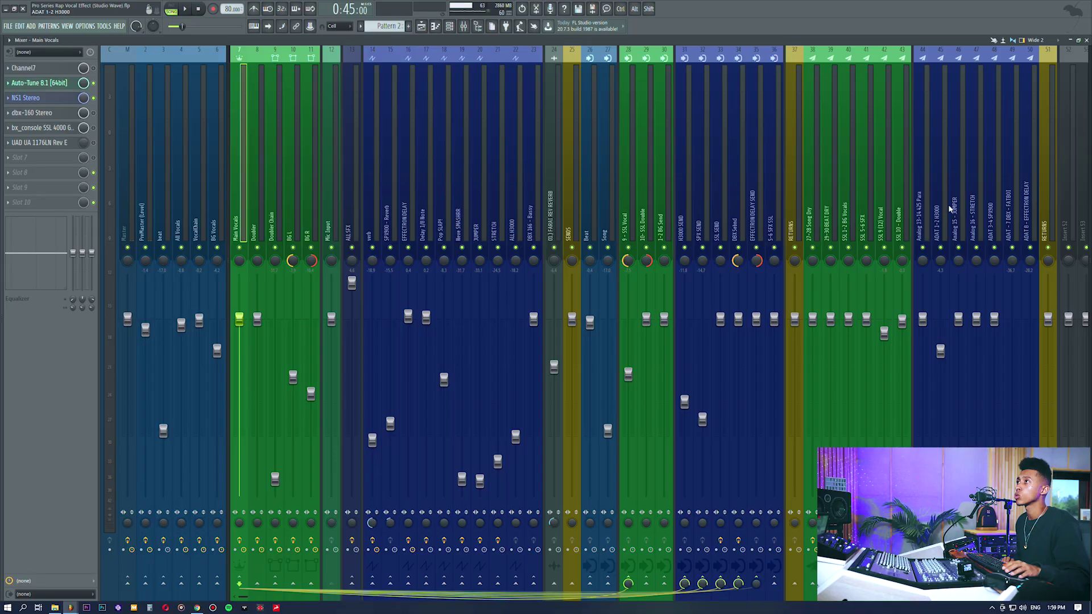
left_click(945, 209)
left_click(963, 209)
left_click(979, 210)
left_click(997, 210)
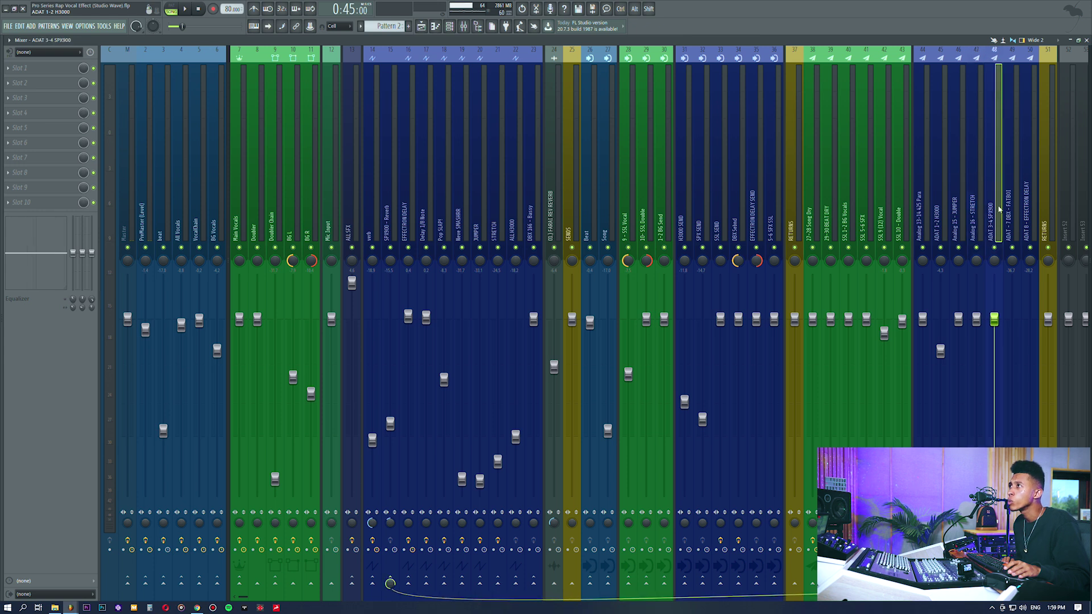
Play the soloed SPX900 return, raise the SPX900 - Reverb fader to hear it louder, then undo the fader change and stop playback
key("space")
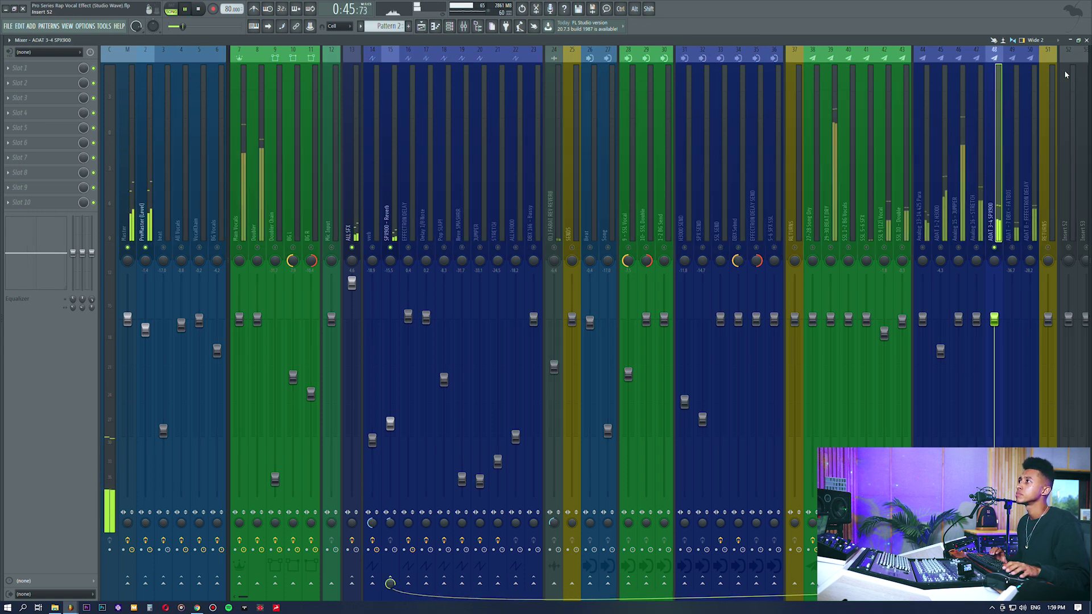
left_click_drag(390, 424, 389, 346)
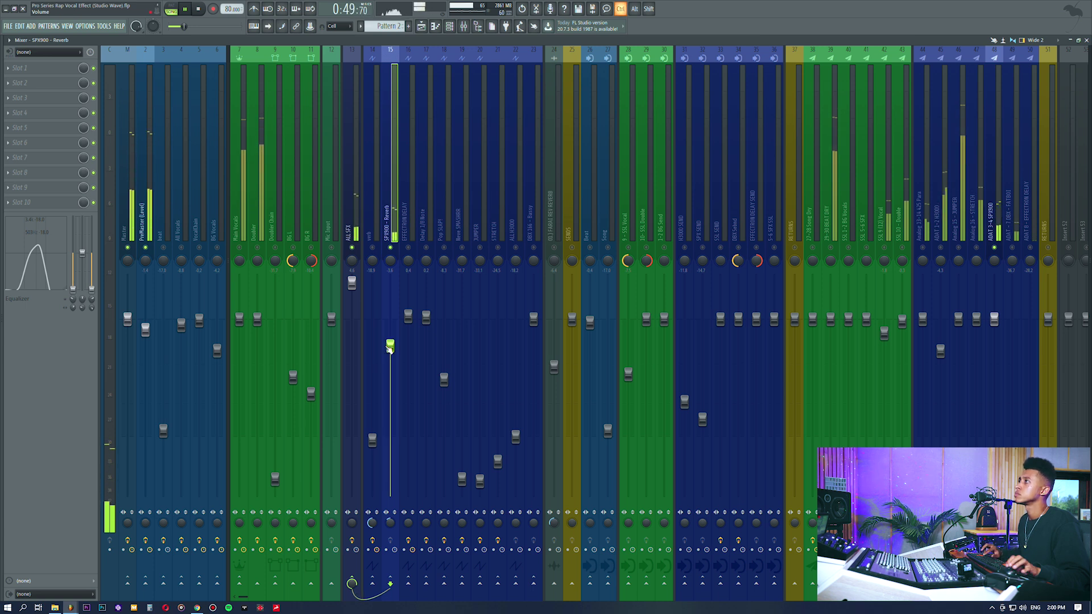
key("ctrl+z")
key("space")
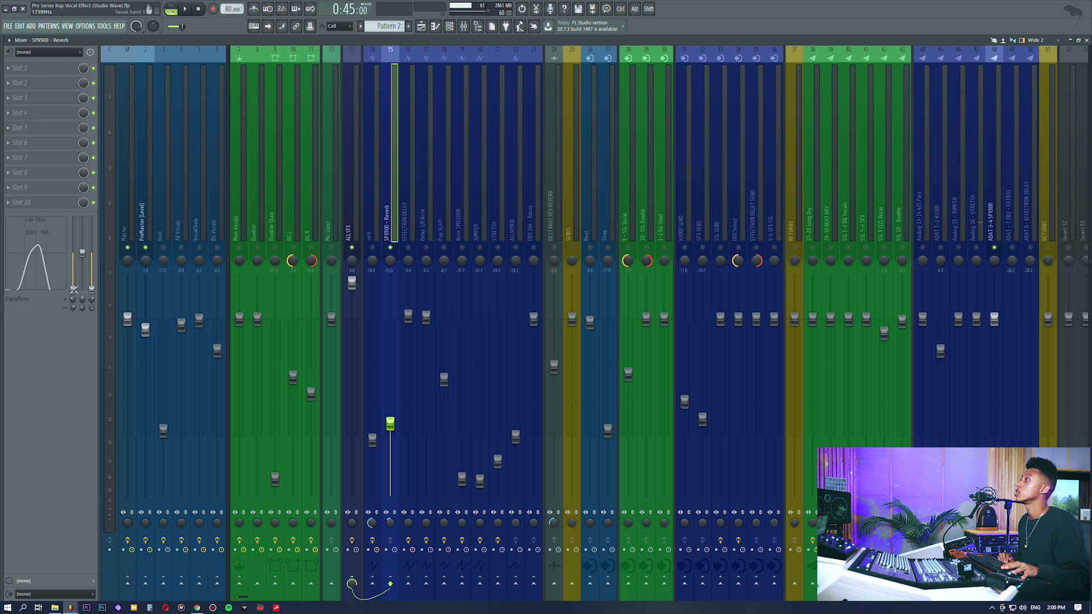
Select the ADAT - 7 DBX - FATBOI return track and play it soloed from 0:45, then stop
left_click(993, 233)
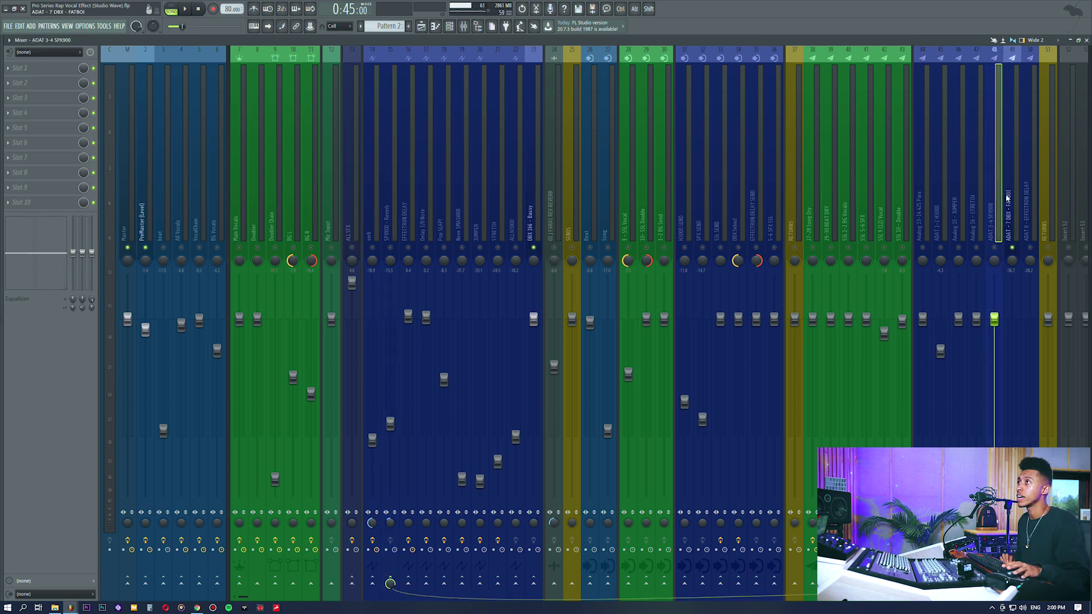
left_click(1012, 228)
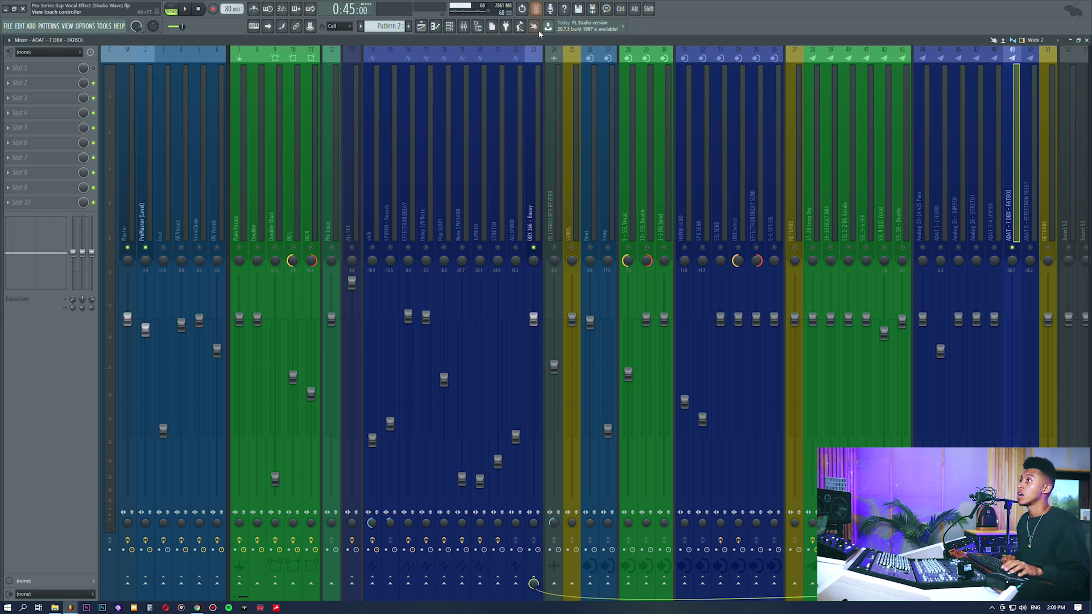
left_click(423, 28)
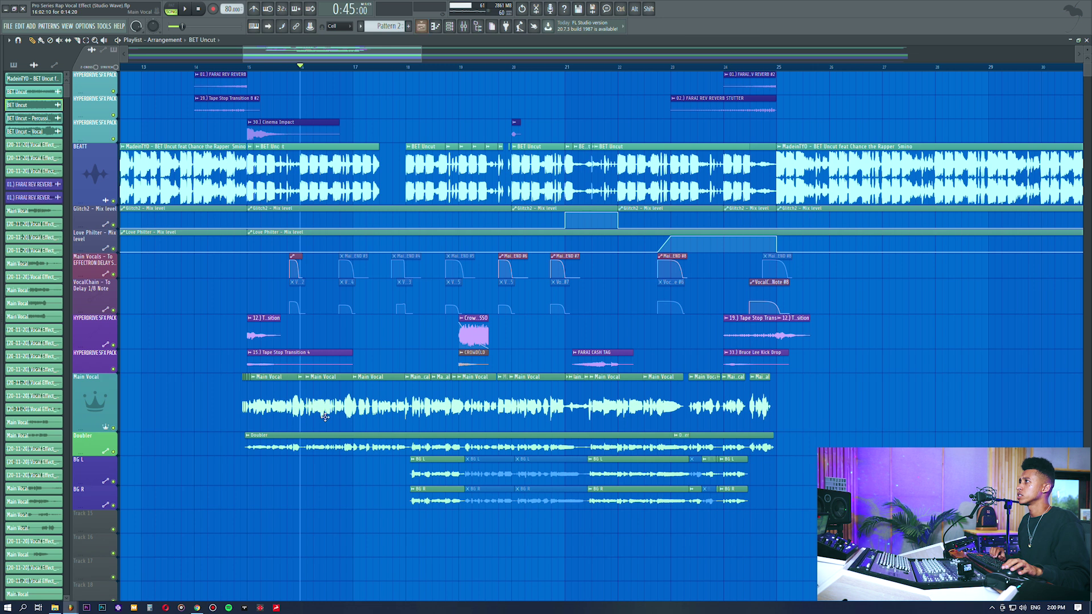
left_click(463, 27)
key("space")
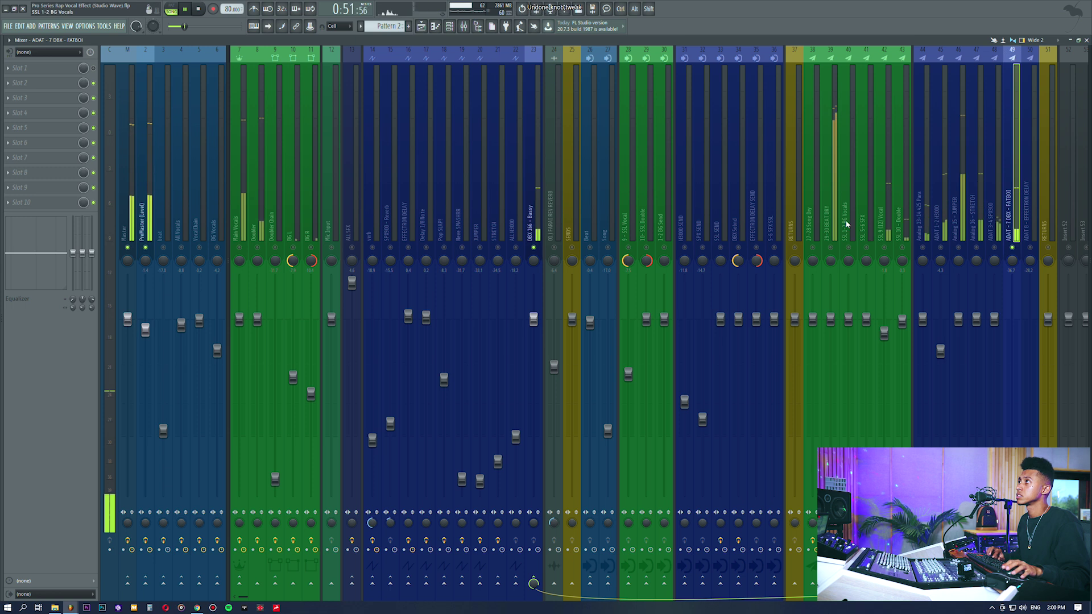
key("space")
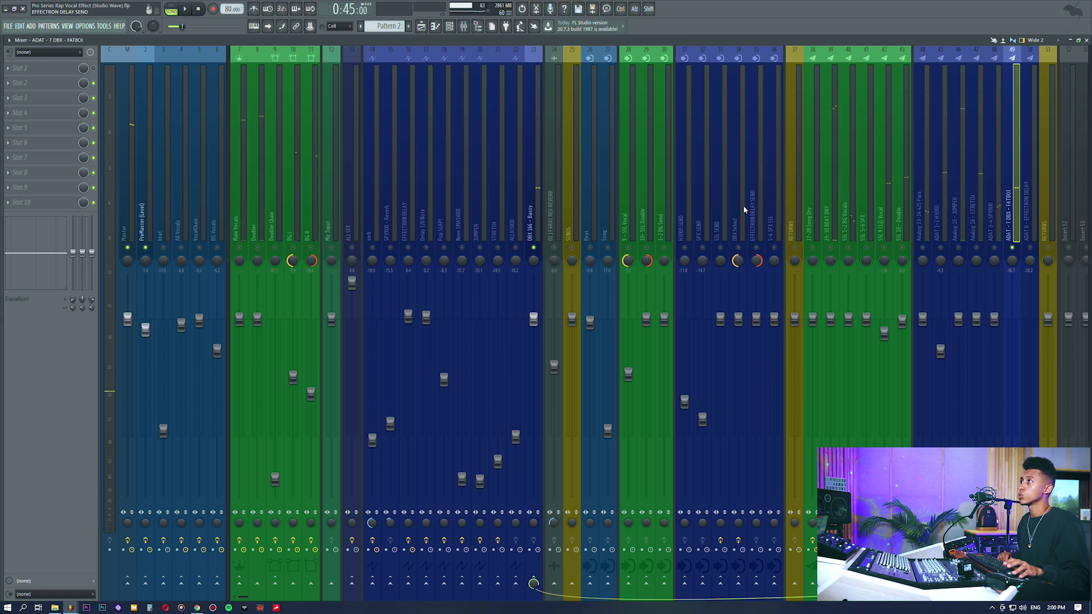
Inspect the bx_console SSL 4000 E plugin on the DBX send track and close it
left_click(739, 196)
left_click(39, 69)
mouse_move(473, 441)
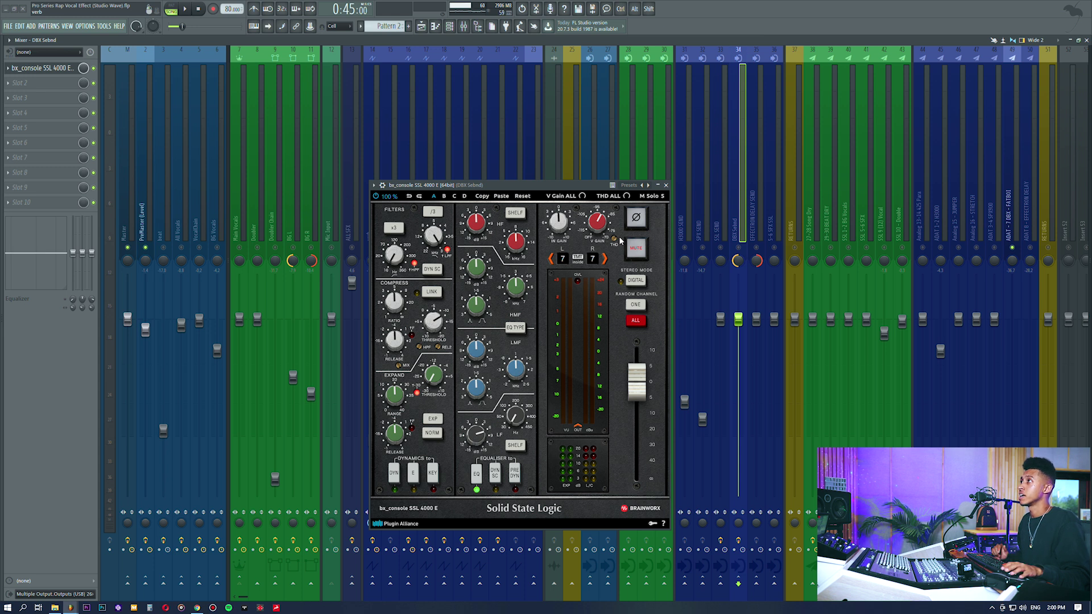
left_click(665, 185)
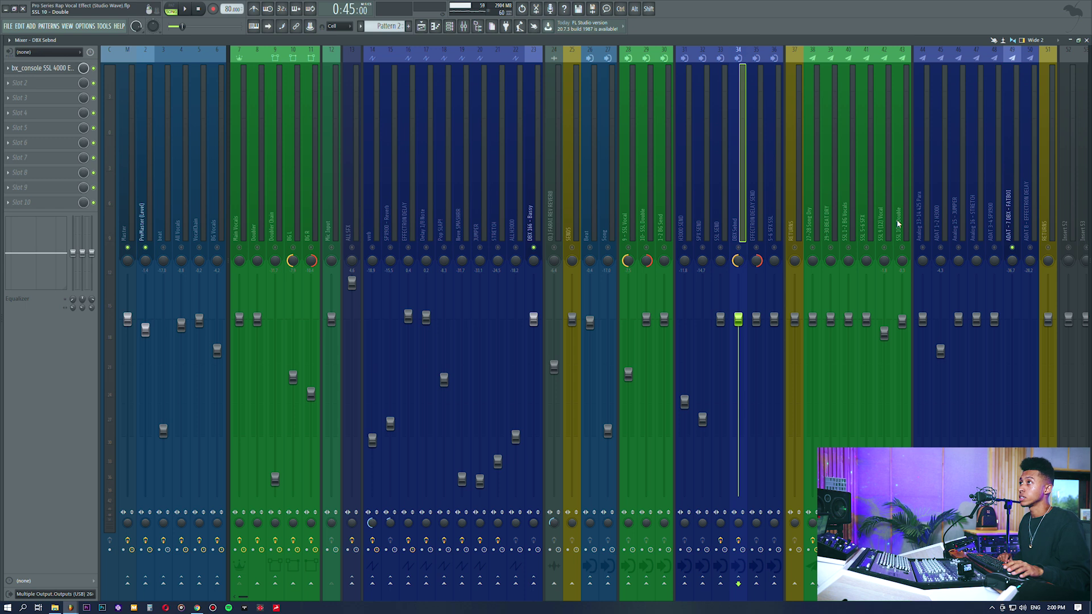
Play the soloed ADAT 8 - EFFECTRON DELAY return from 0:45 while following the delay automation in the playlist, then stop
left_click(1020, 184)
left_click(1029, 193)
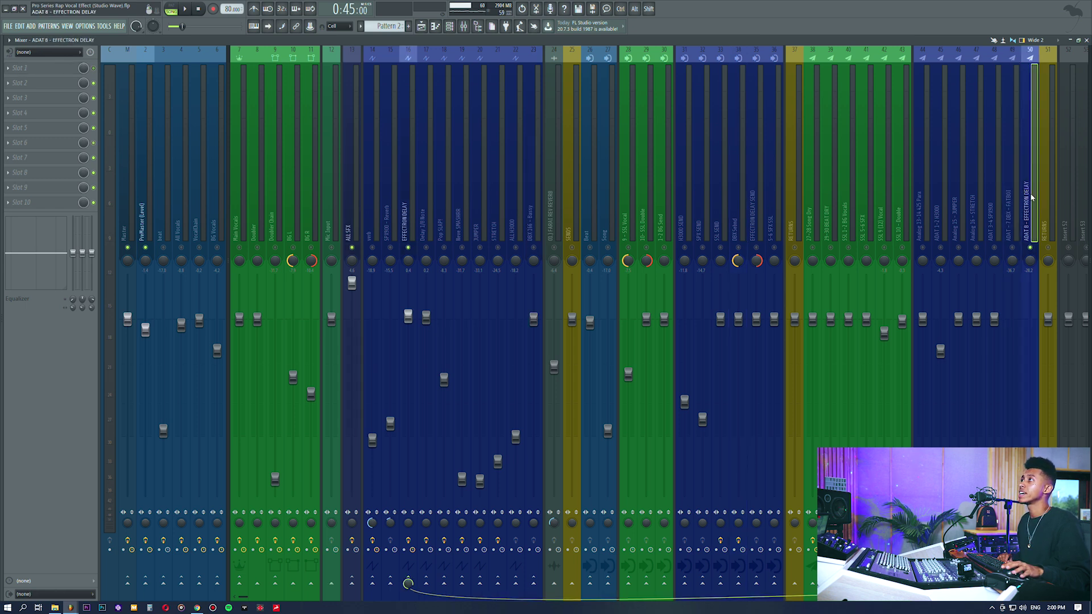
left_click(427, 29)
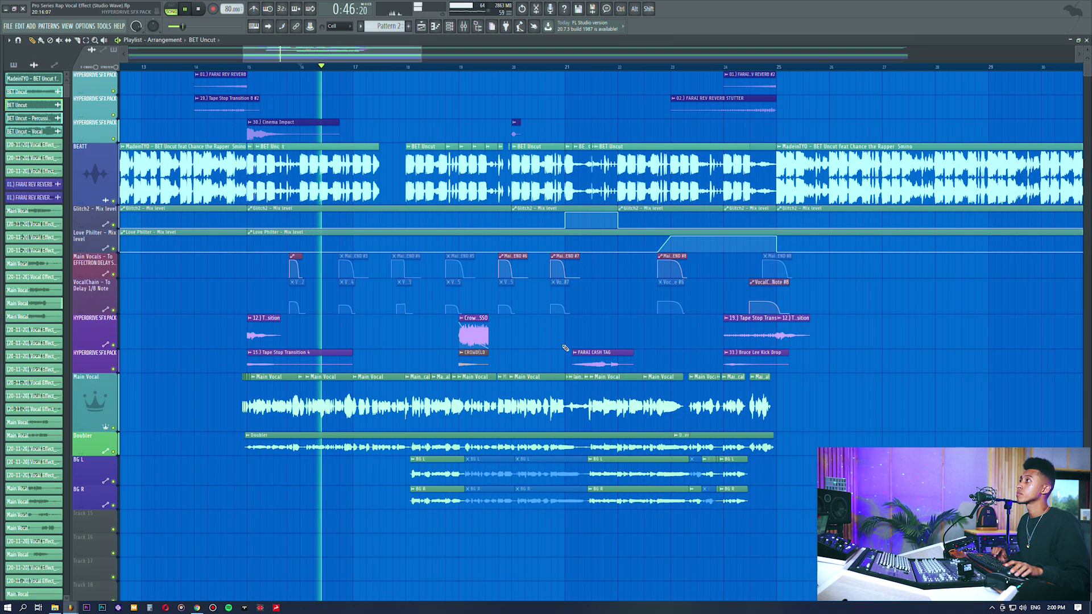
scroll(565, 347, "down", 3)
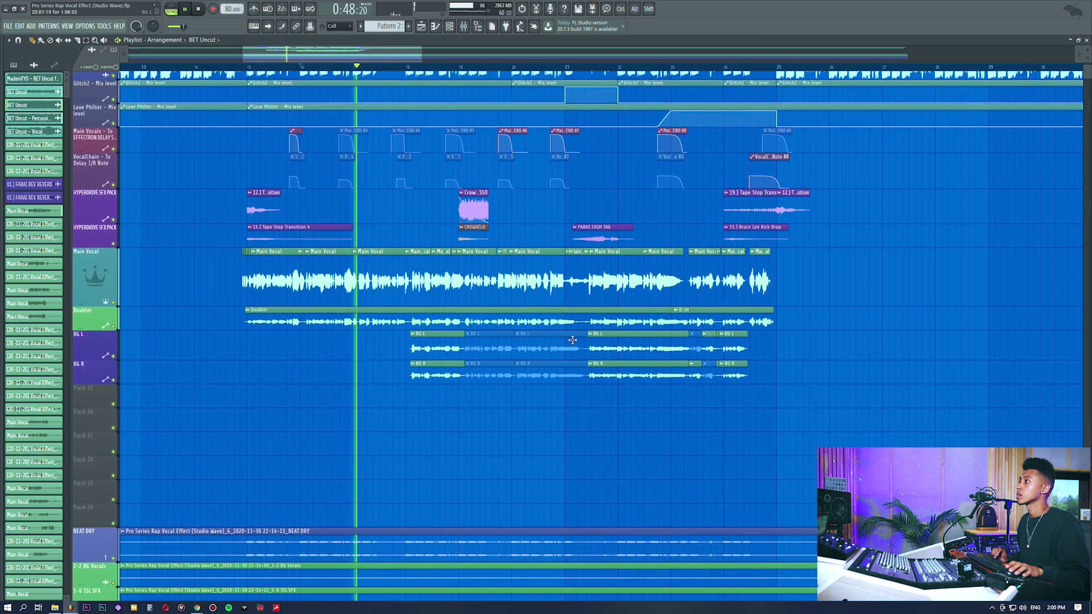
scroll(565, 347, "up", 3)
key("space")
Examine the recorded A 8 - EFFECTRON DELAY clip in the playlist up close and play it from 0:45, then stop
left_click(464, 27)
left_click(424, 27)
scroll(418, 393, "down", 10)
scroll(420, 394, "down", 5)
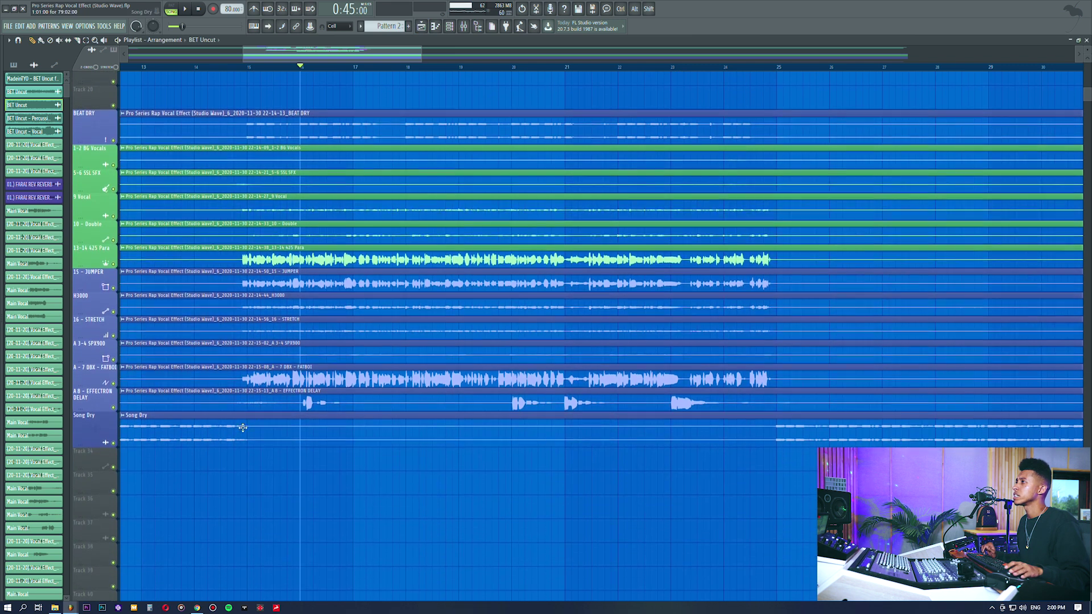
left_click(381, 403)
scroll(321, 79, "up", 4)
key("space")
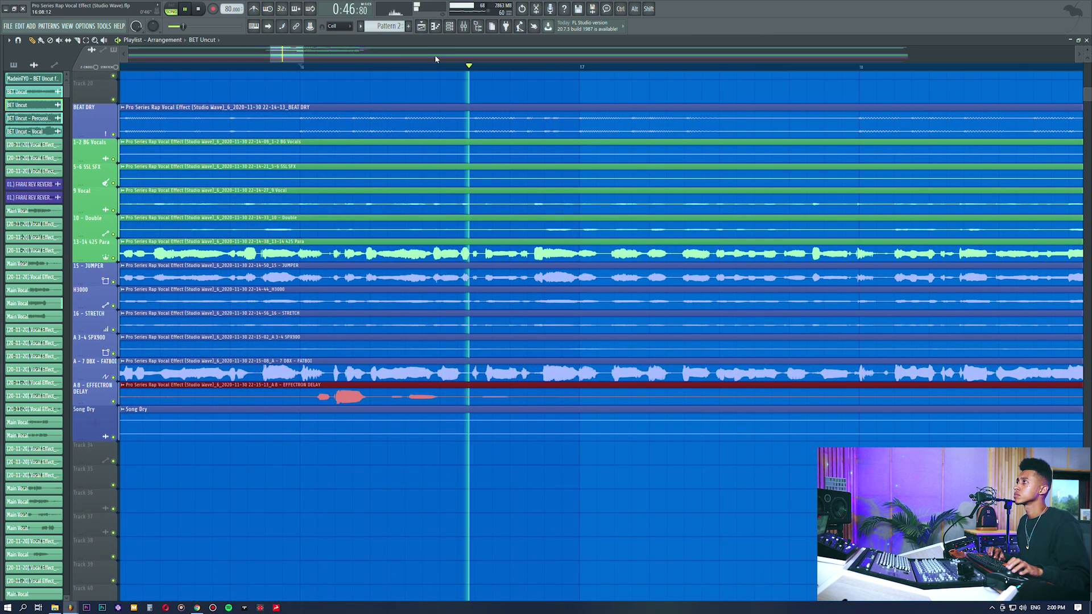
key("space")
scroll(396, 69, "down", 5)
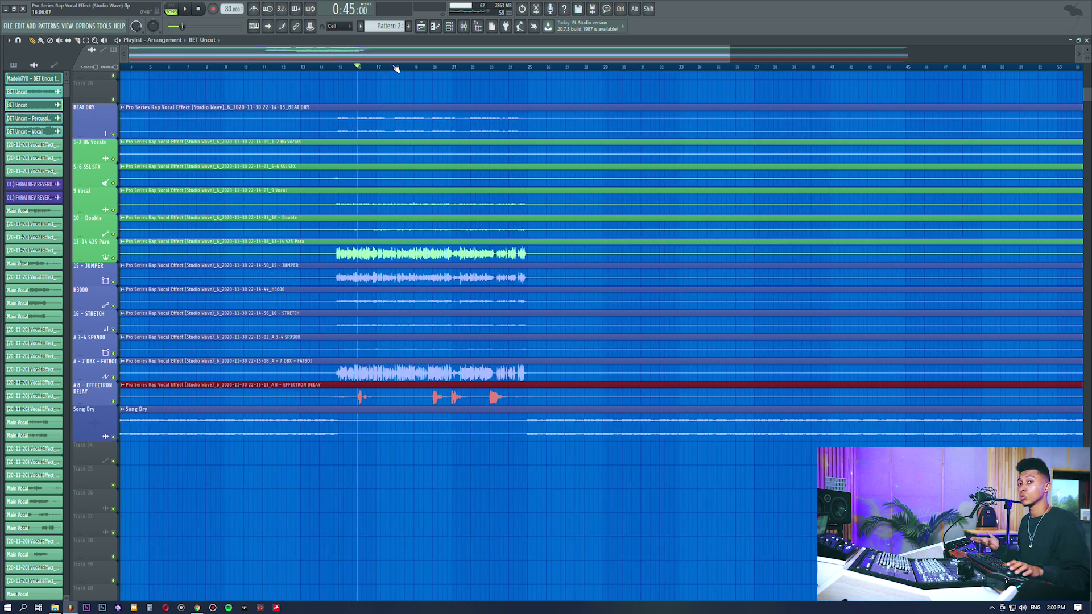
Inspect SSL Native X-Phase v6 and MDE-X on the EFFECTRON DELAY bus, close them, and listen to the delay
left_click(470, 27)
left_click(408, 212)
left_click(43, 68)
left_click(43, 68)
left_click(43, 83)
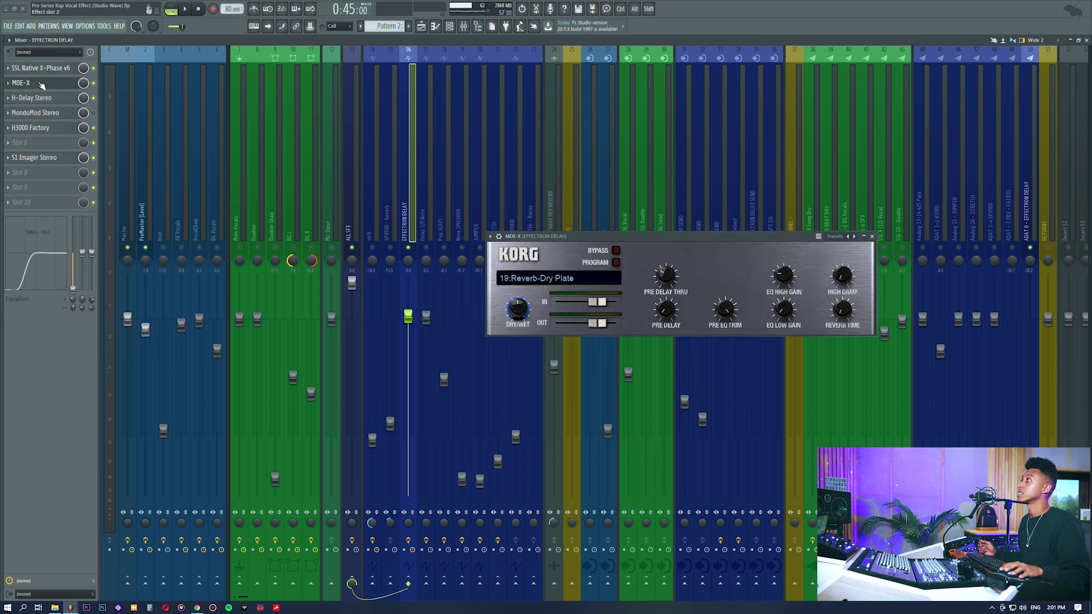
left_click(42, 84)
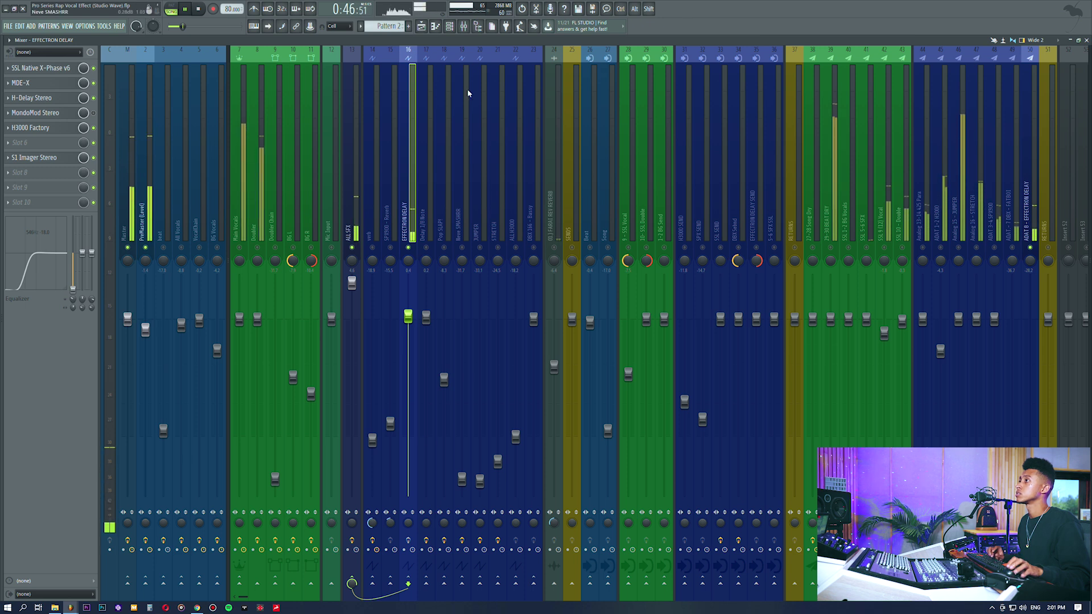
key("space")
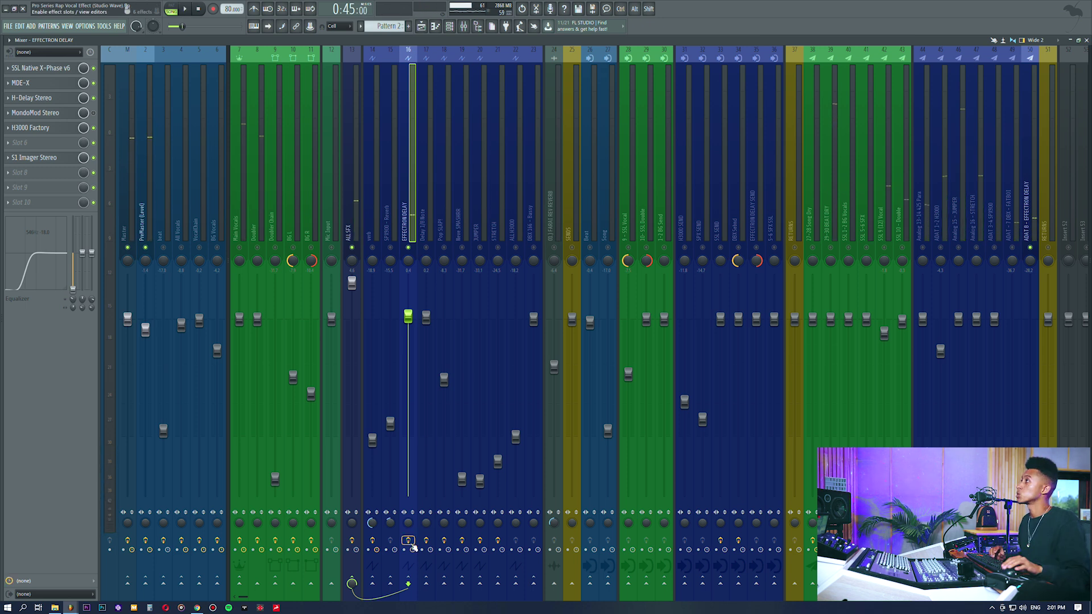
Inspect H-Delay Stereo on the EFFECTRON DELAY bus, close it, and play the delay again from 0:45
left_click(36, 98)
left_click(36, 99)
key("space")
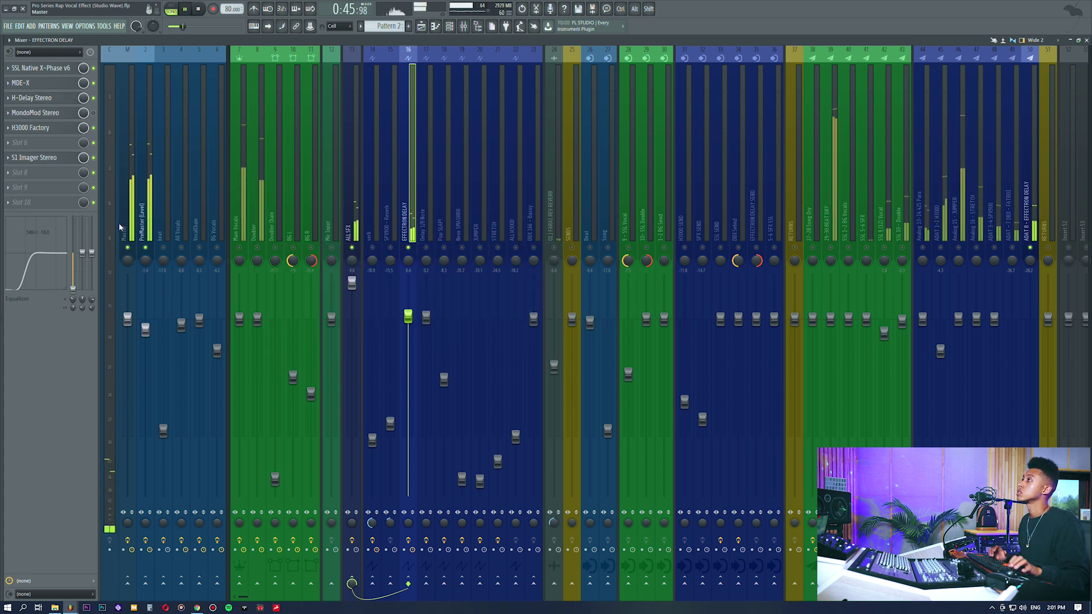
key("space")
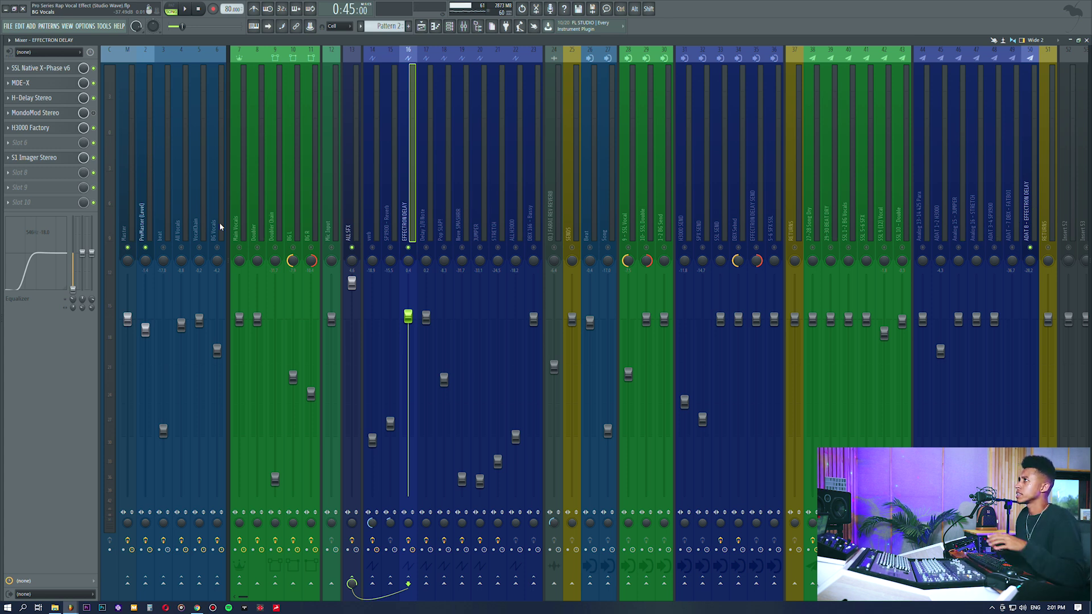
Move the playlist start position to 0:39 and play the song from there, then stop
left_click(421, 27)
left_click(294, 67)
key("space")
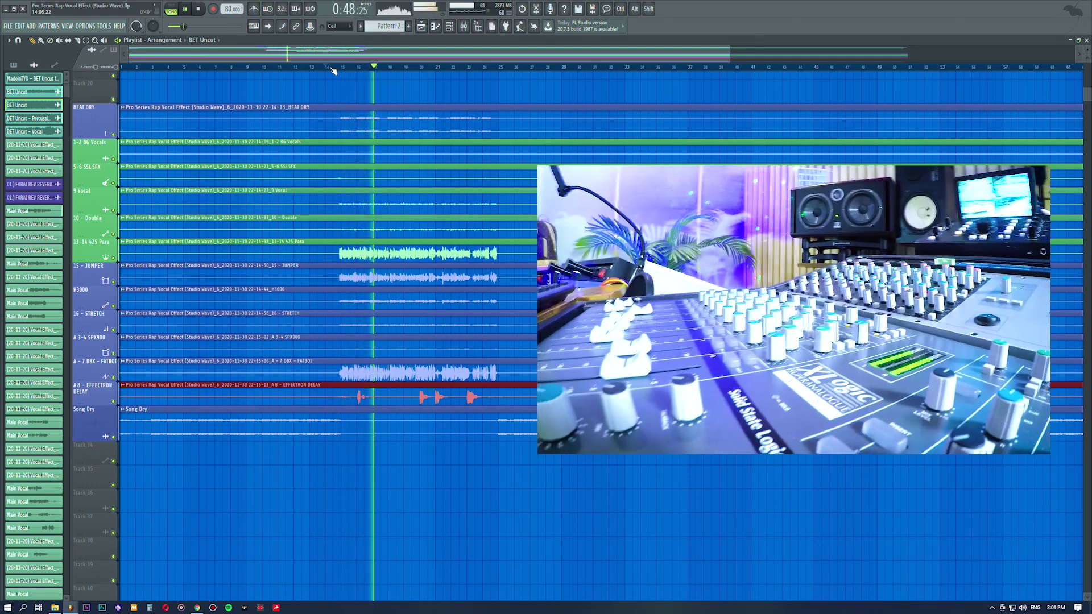
key("space")
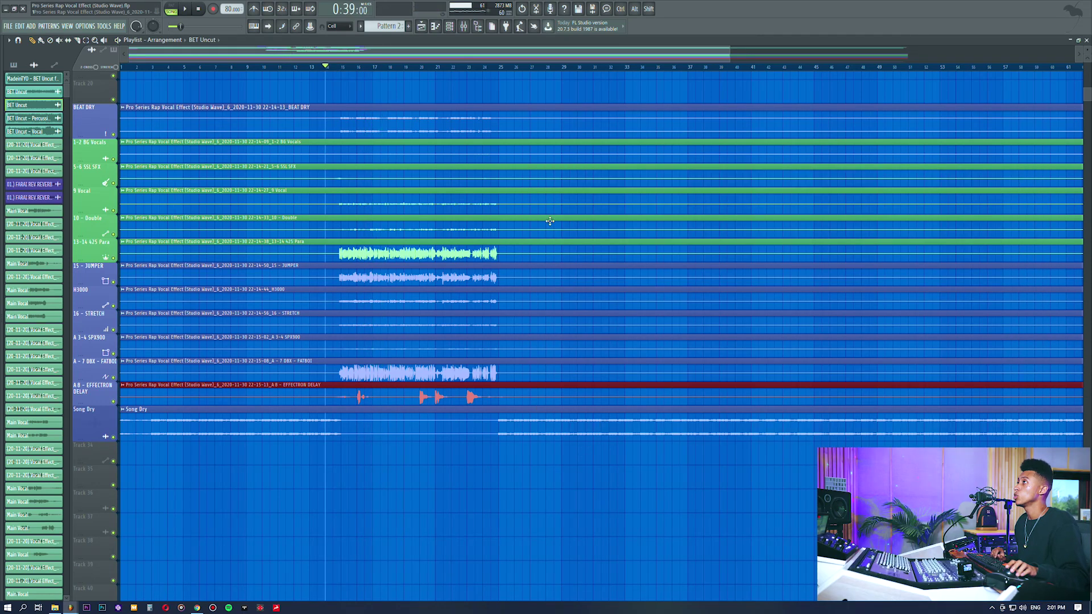
Play from 0:39 with the SPX900, EFFECTRON DELAY, DBX - FATBOI and H3000 returns soloed together in the mixer, then stop
scroll(550, 220, "up", 10)
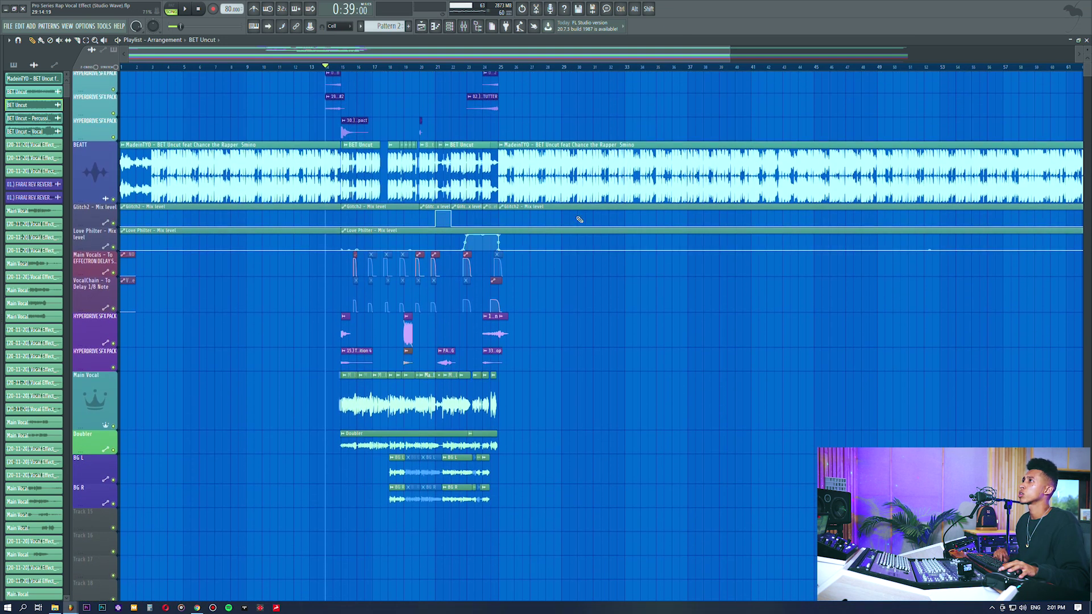
left_click(464, 27)
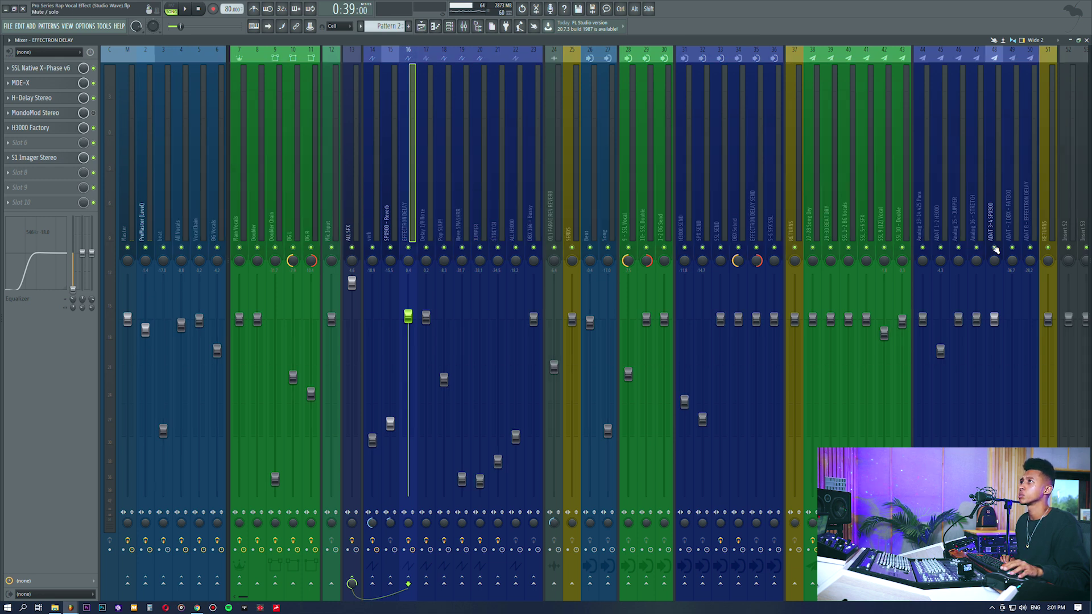
key("space")
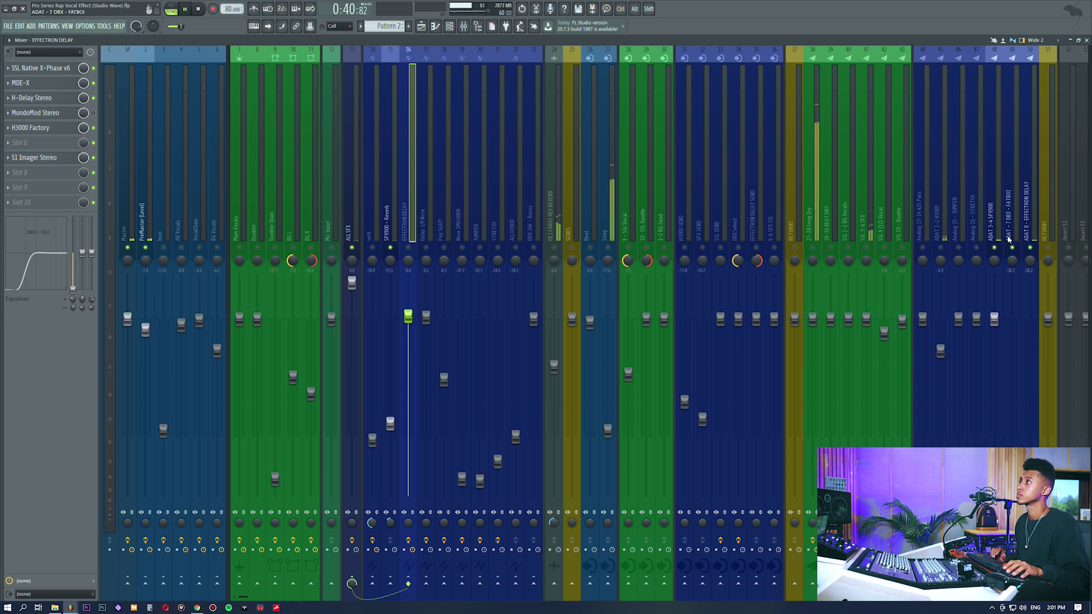
left_click(423, 29)
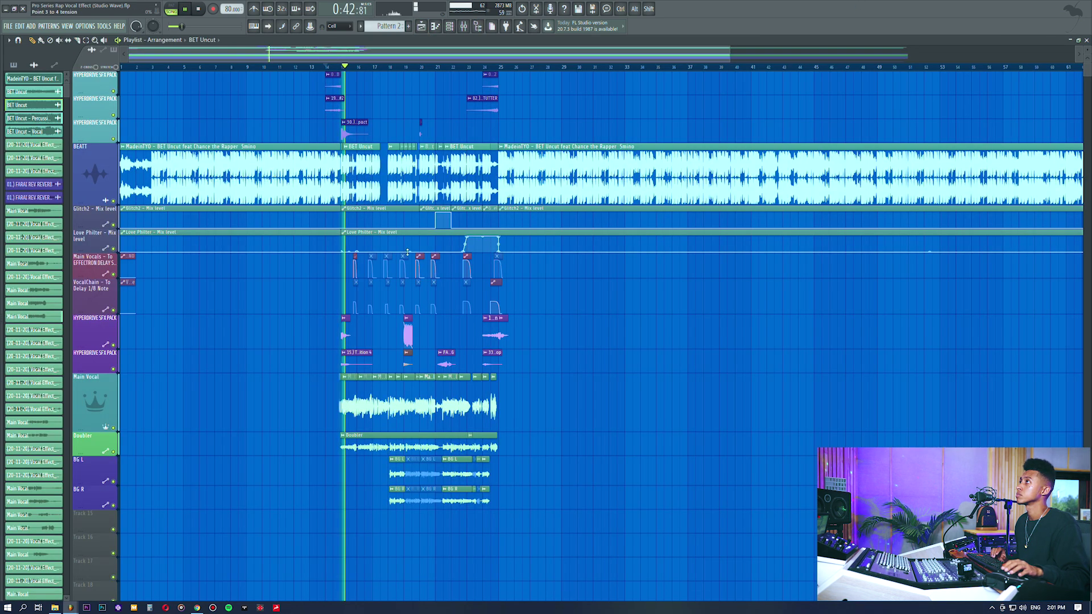
left_click(462, 28)
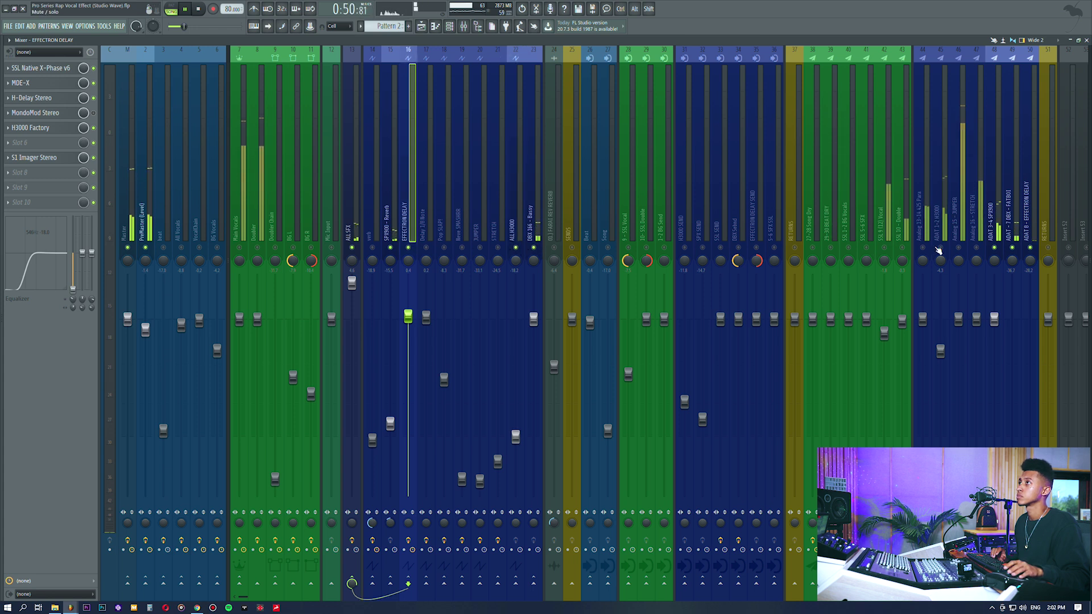
left_click(940, 350)
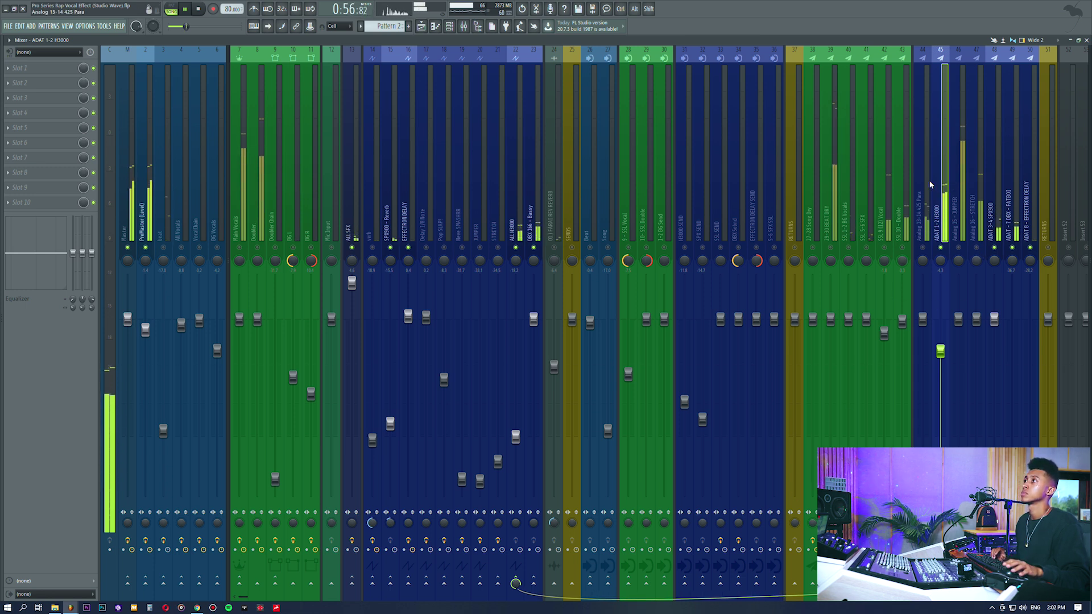
key("space")
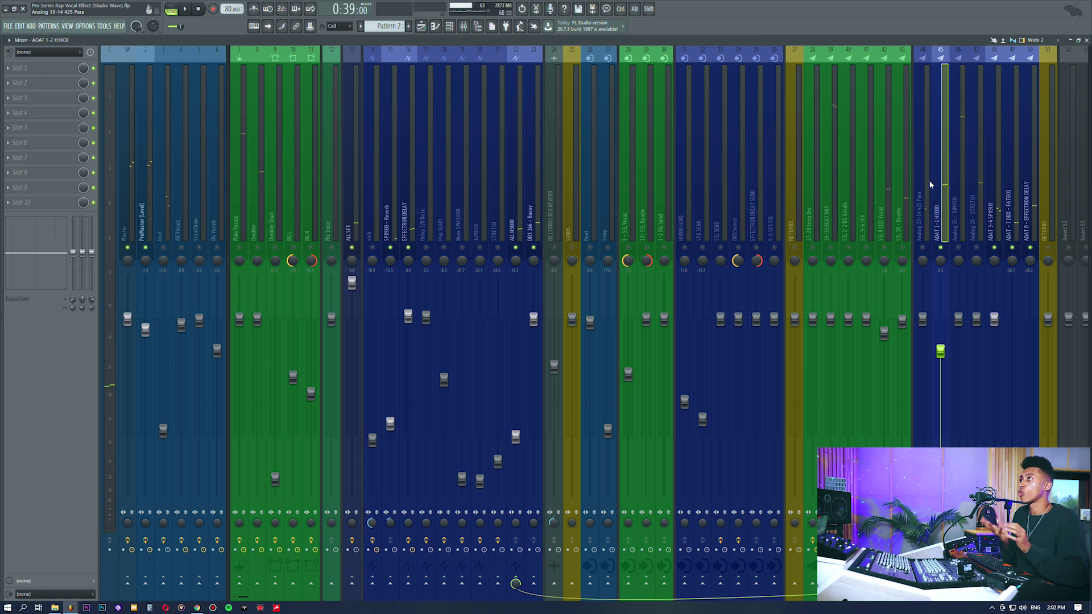
Move the playlist start position to 0:43 and play the song with the Analog 13-14 425 Para return soloed in the mixer
left_click(929, 180)
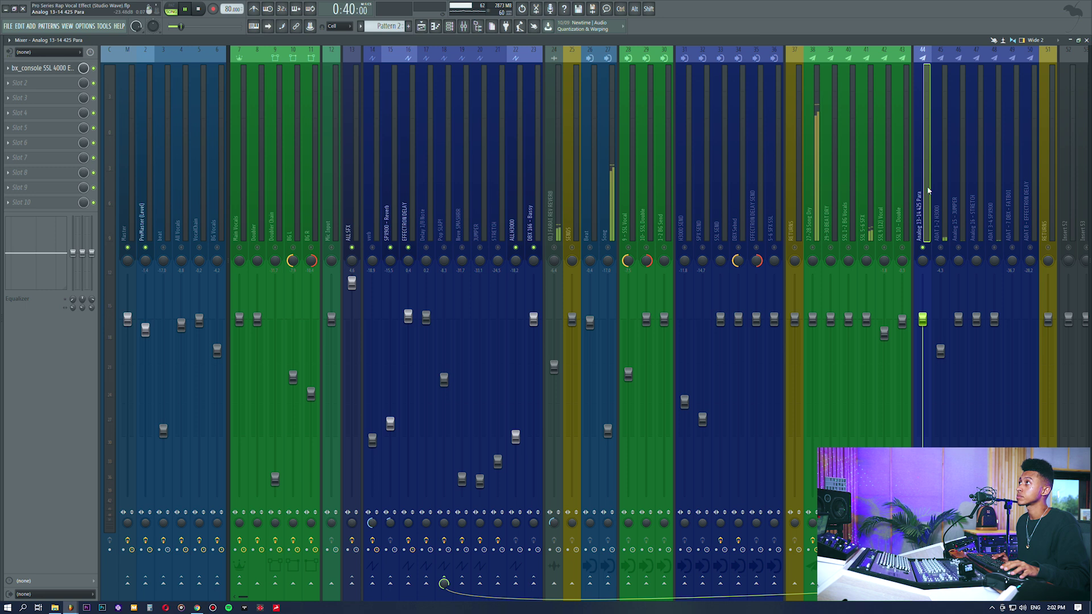
key("F5")
left_click(337, 70)
key("space")
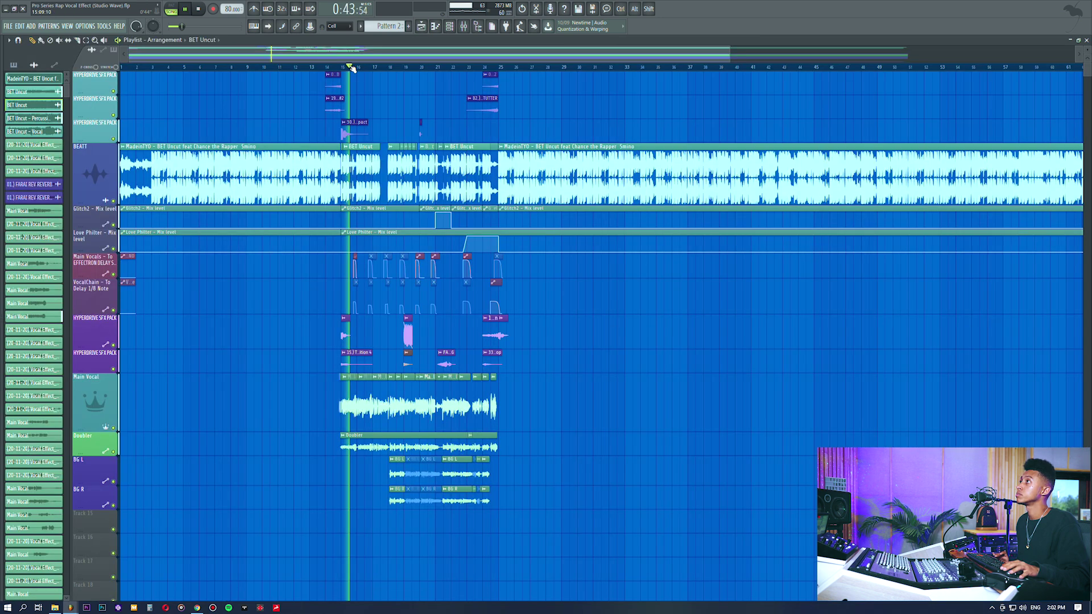
key("F9")
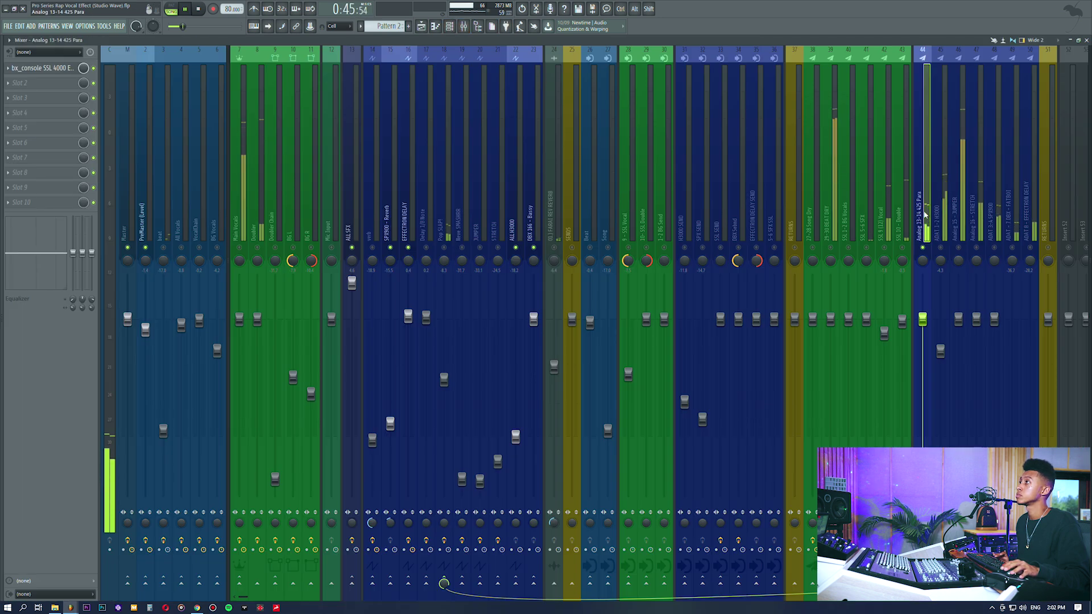
Inspect H-Delay Stereo and S1 Imager Stereo on the Pop SLAP! track while the song plays, and stop playback
left_click(449, 244)
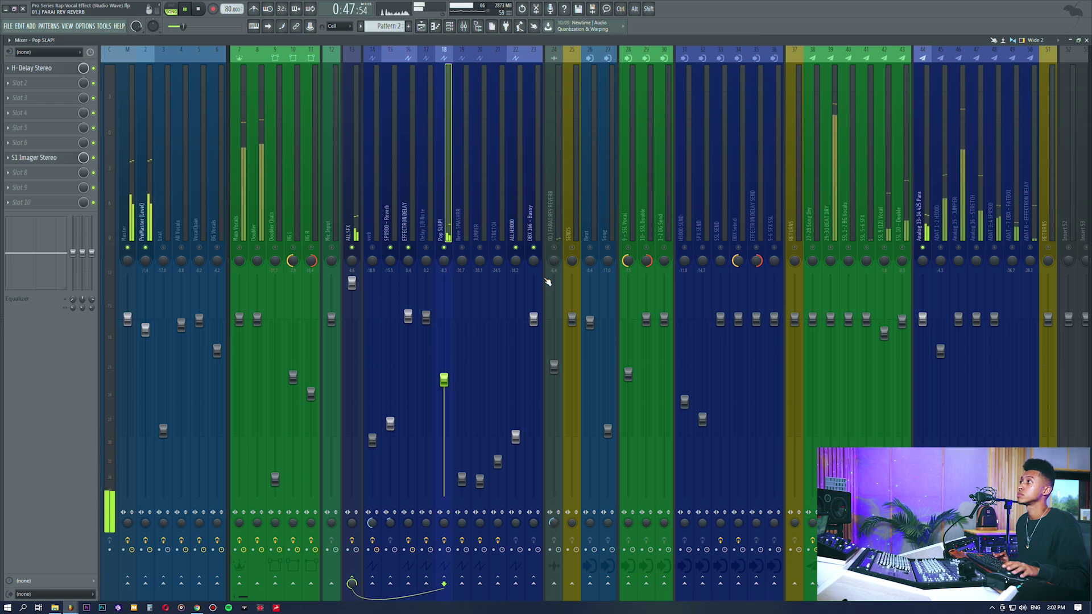
left_click(42, 69)
left_click(42, 69)
left_click(34, 158)
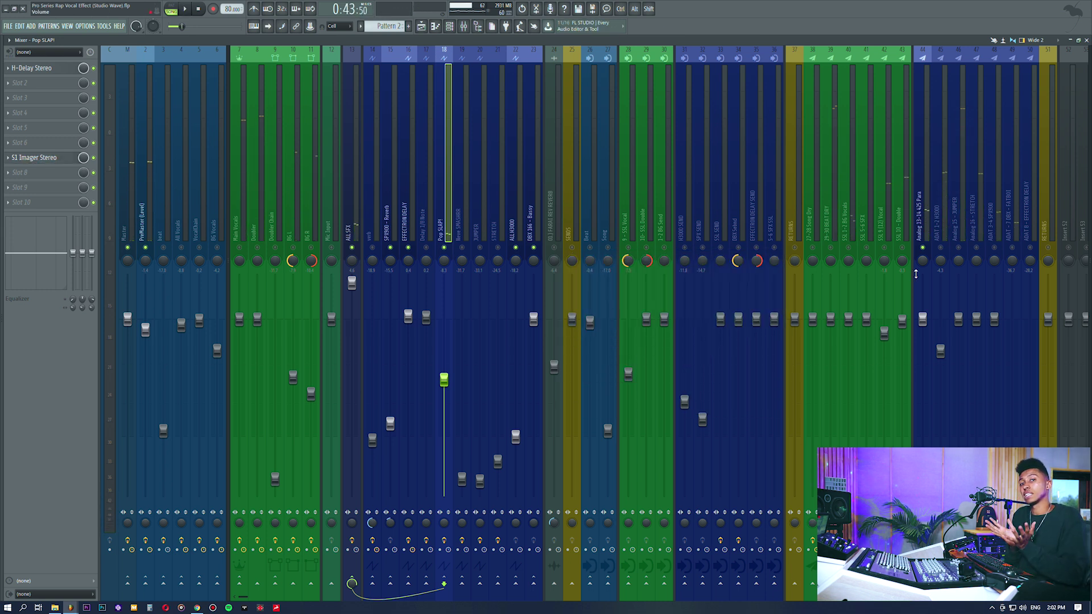
Examine the routing of the hardware return tracks one by one, from Analog 13-14 425 Para through the ADAT returns to the SSL vocal returns
left_click(920, 199)
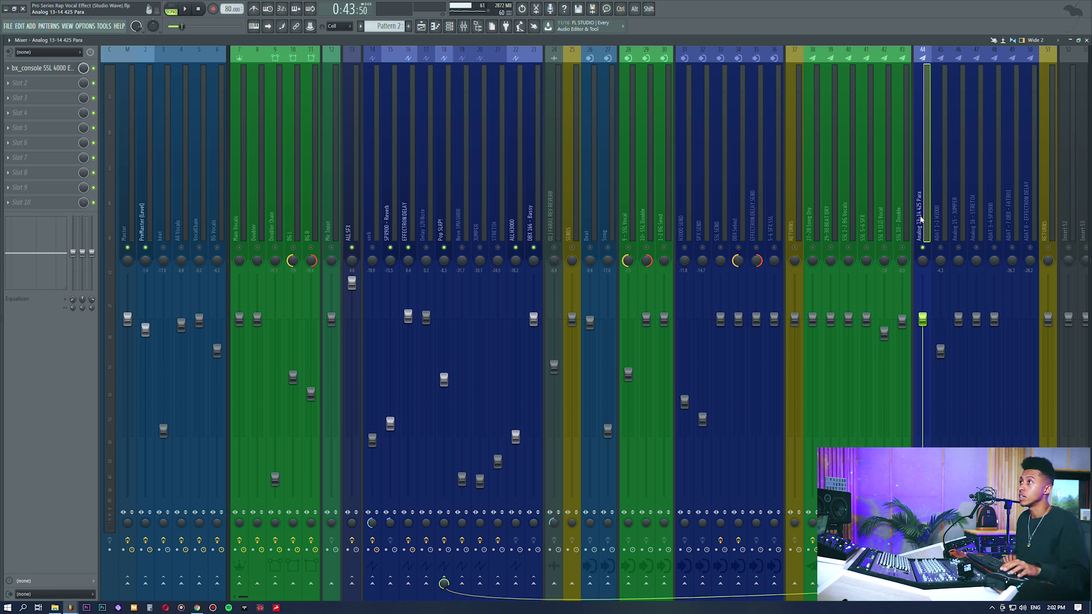
left_click(936, 214)
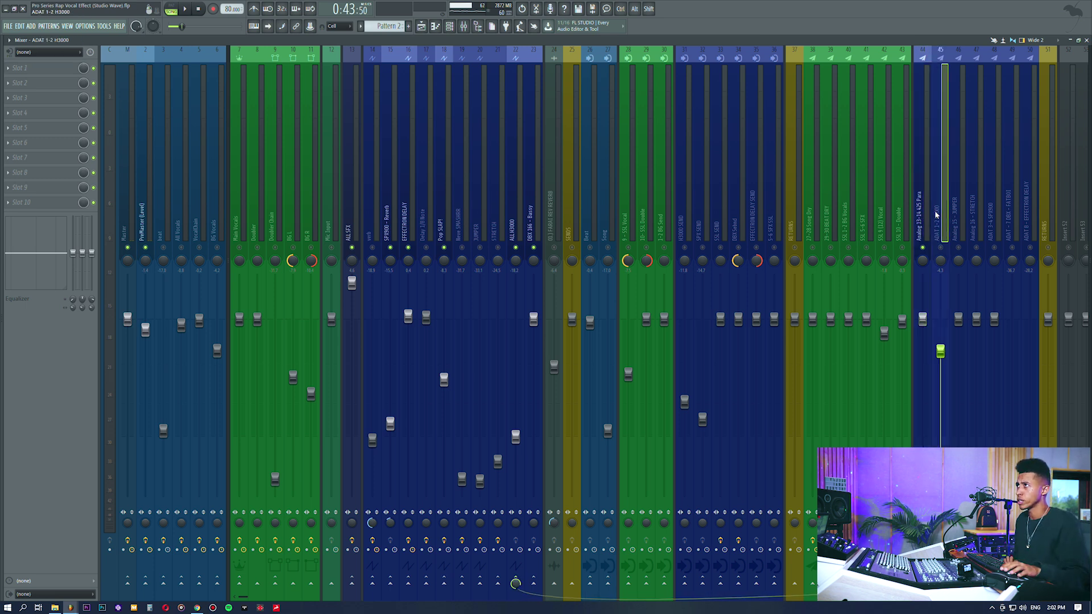
left_click(989, 230)
left_click(976, 228)
left_click(959, 227)
left_click(882, 221)
left_click(869, 223)
left_click(902, 225)
left_click(884, 224)
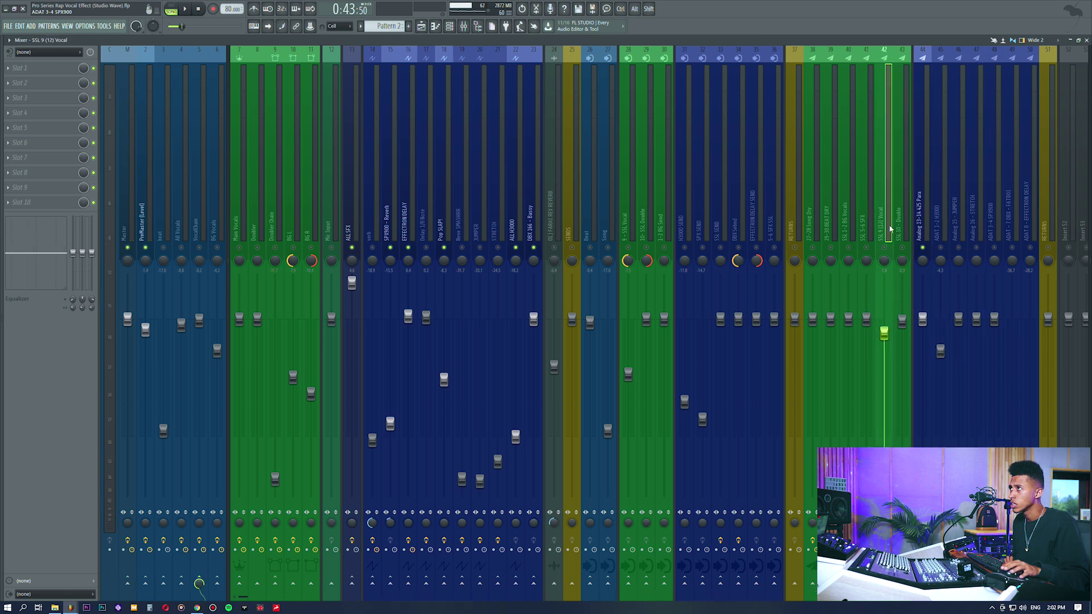
left_click(853, 227)
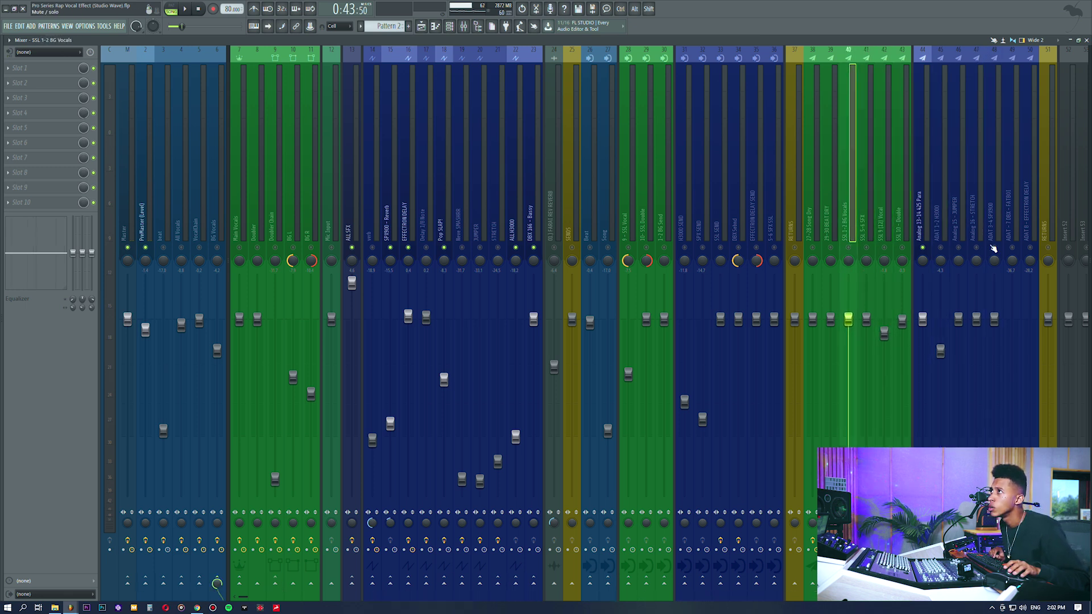
Solo the Analog 15 - JUMPER and Analog 16 - STRETCH returns, select the JUMPER bus and play from 0:43
left_click(963, 249)
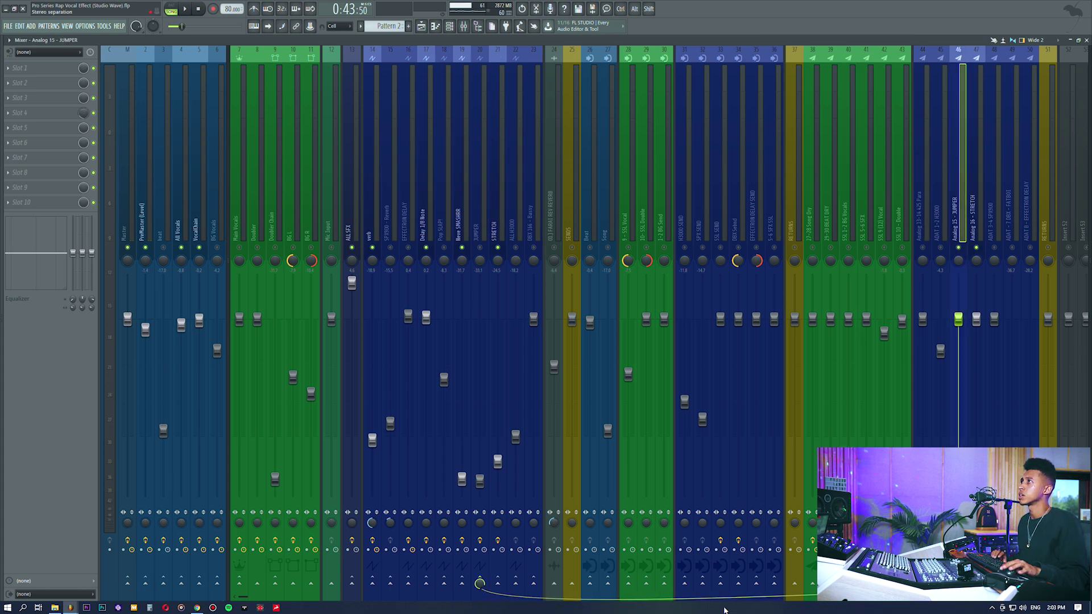
left_click(482, 222)
key("space")
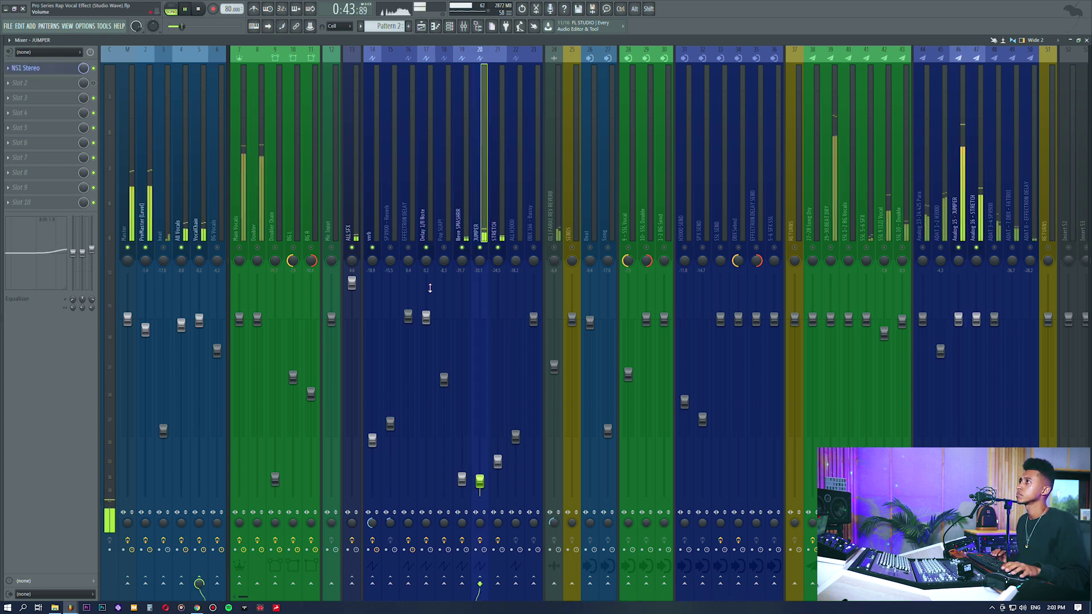
Compare the JUMPER and STRETCH returns by muting and unmuting each one during playback, and stop the song
left_click(964, 248)
left_click(960, 248)
left_click(976, 248)
left_click(977, 248)
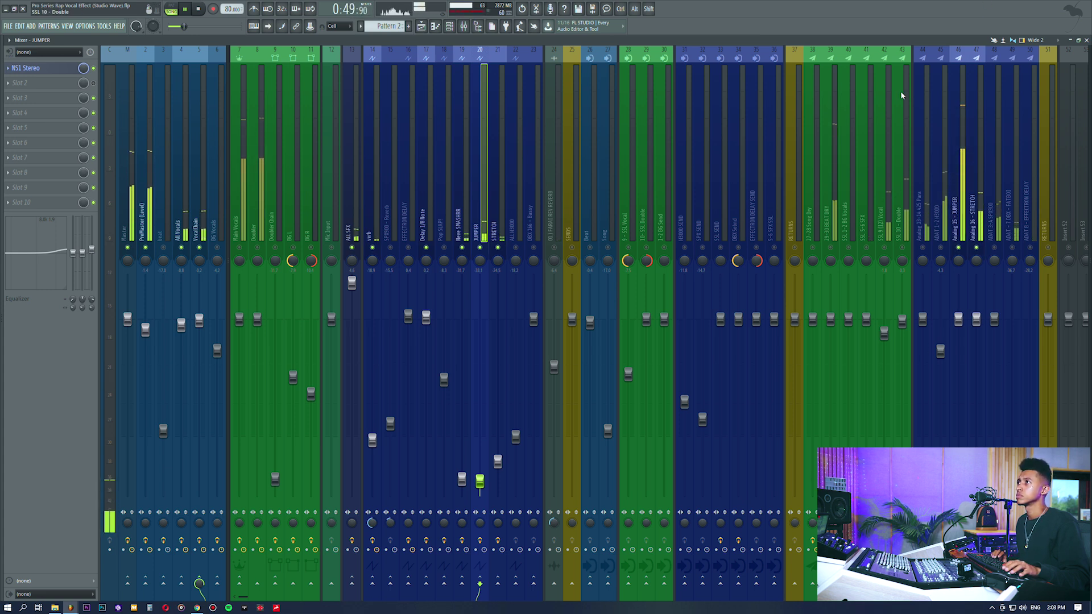
key("space")
Unsolo the returns so all mixer tracks are active, and select the ADAT 1-2 H3000 return followed by the Master track
left_click(944, 229)
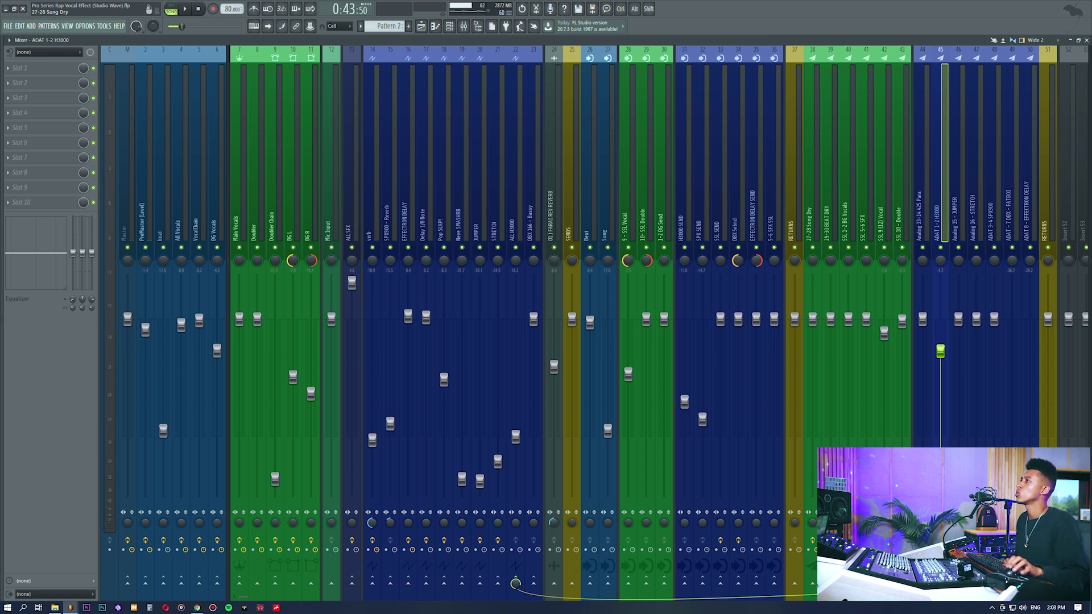
left_click(128, 152)
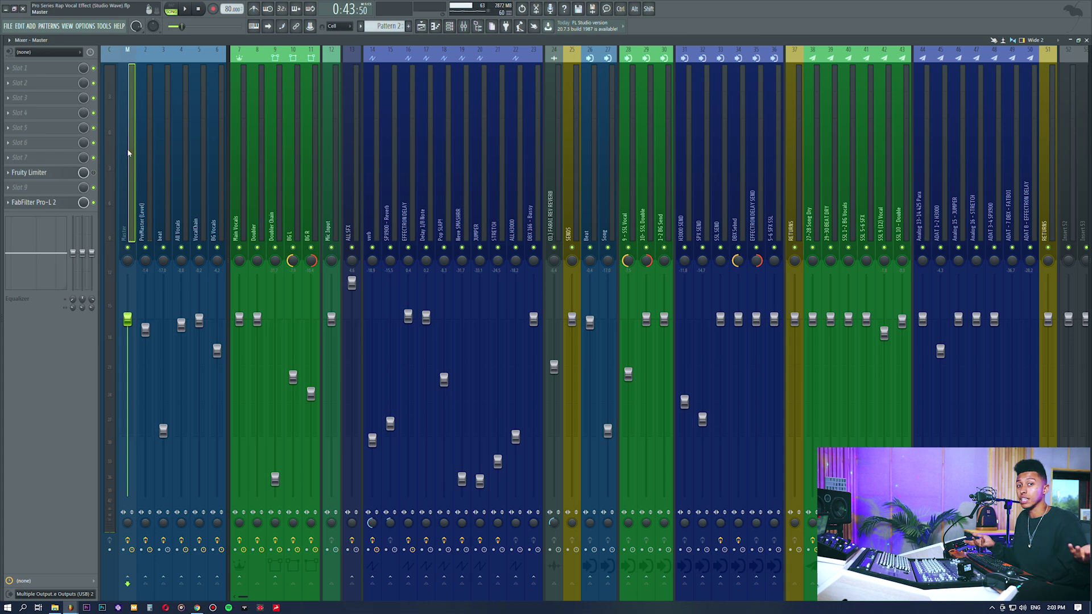